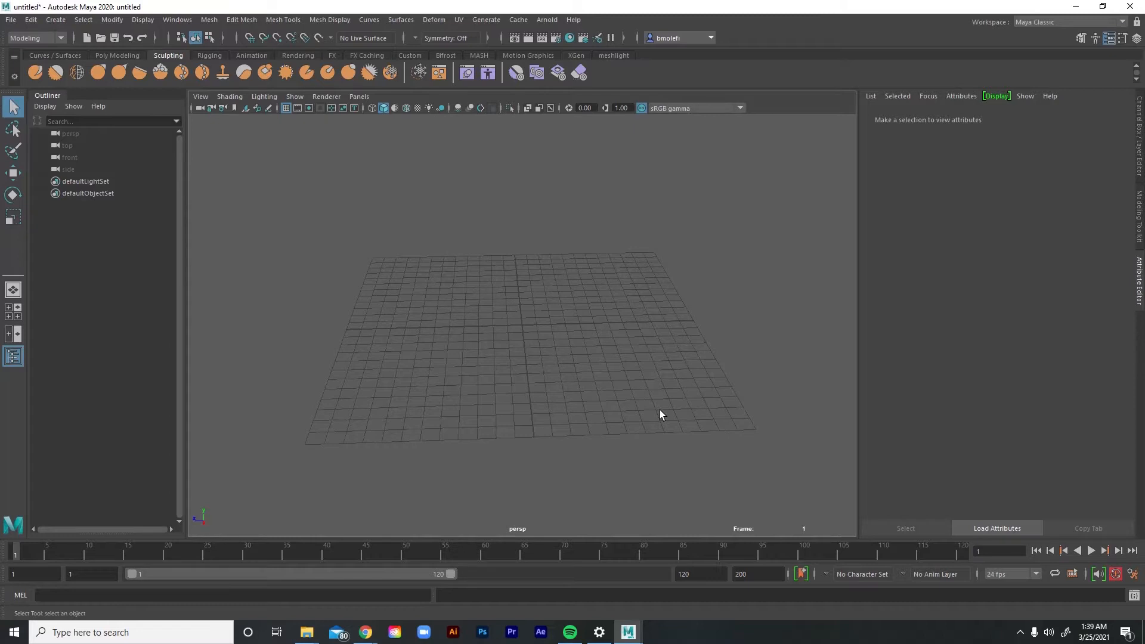
{"action": "left_click_drag", "start_coordinate": [492, 413], "coordinate": [636, 352], "text": "alt"}
{"action": "right_click_drag", "start_coordinate": [641, 368], "coordinate": [683, 380], "text": "alt"}
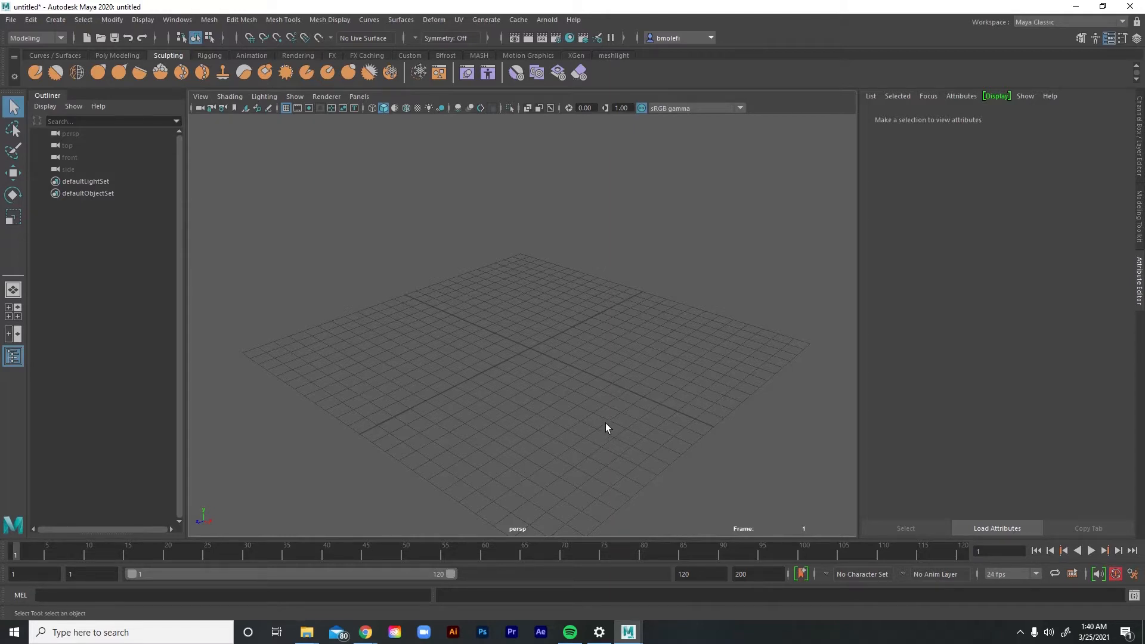
{"action": "left_click_drag", "start_coordinate": [588, 456], "coordinate": [657, 455], "text": "alt"}
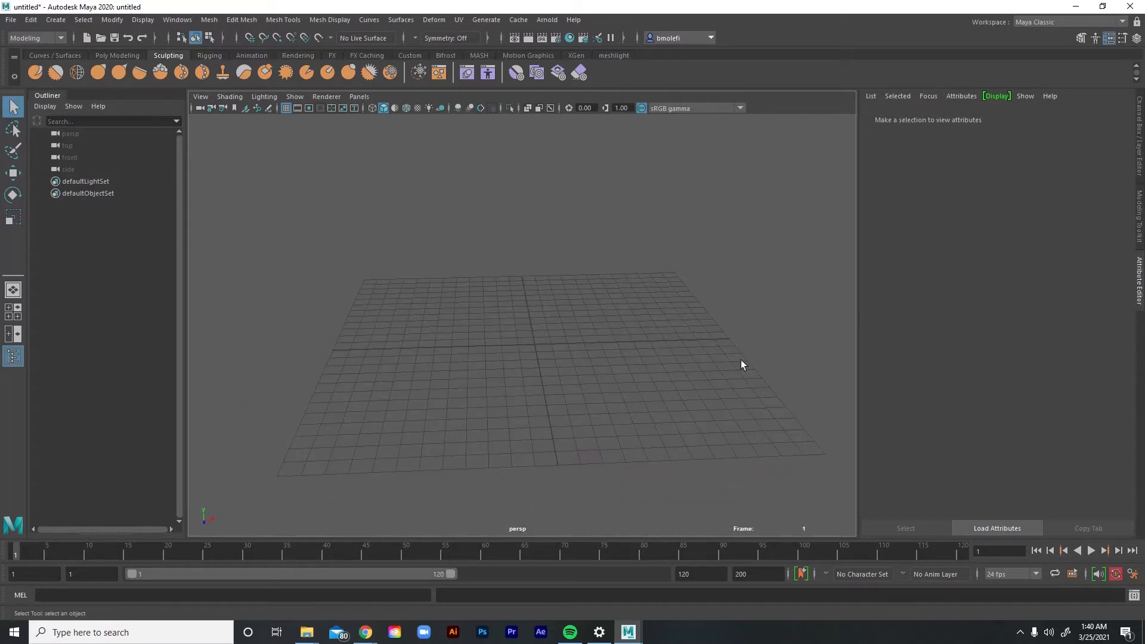
{"action": "left_click_drag", "start_coordinate": [506, 390], "coordinate": [581, 329], "text": "alt"}
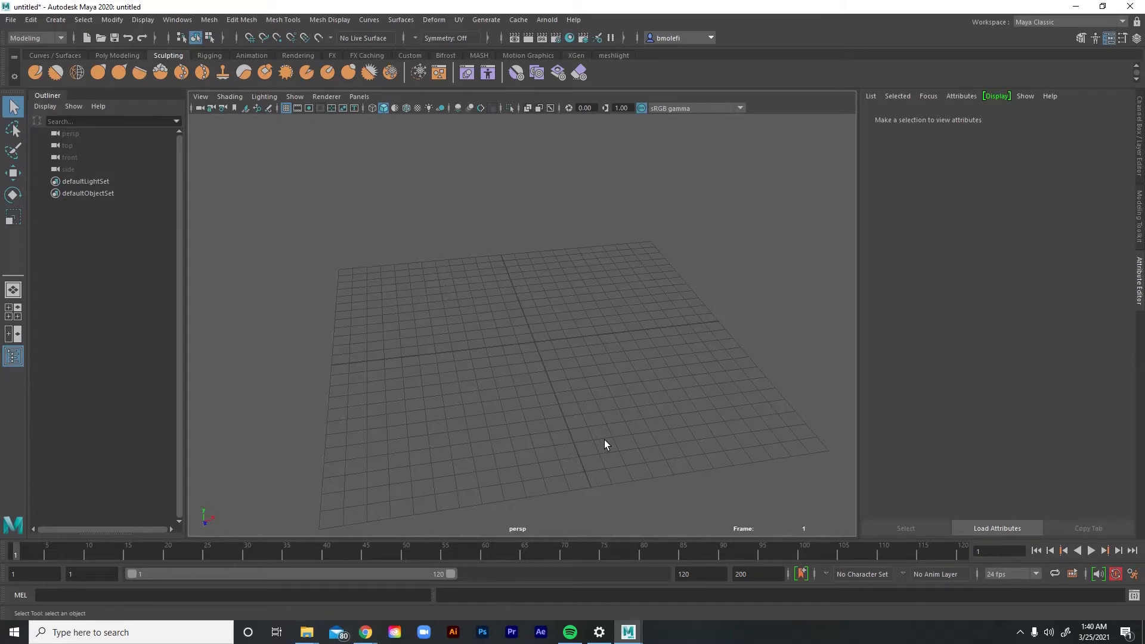
{"action": "left_click_drag", "start_coordinate": [590, 412], "coordinate": [679, 445], "text": "alt"}
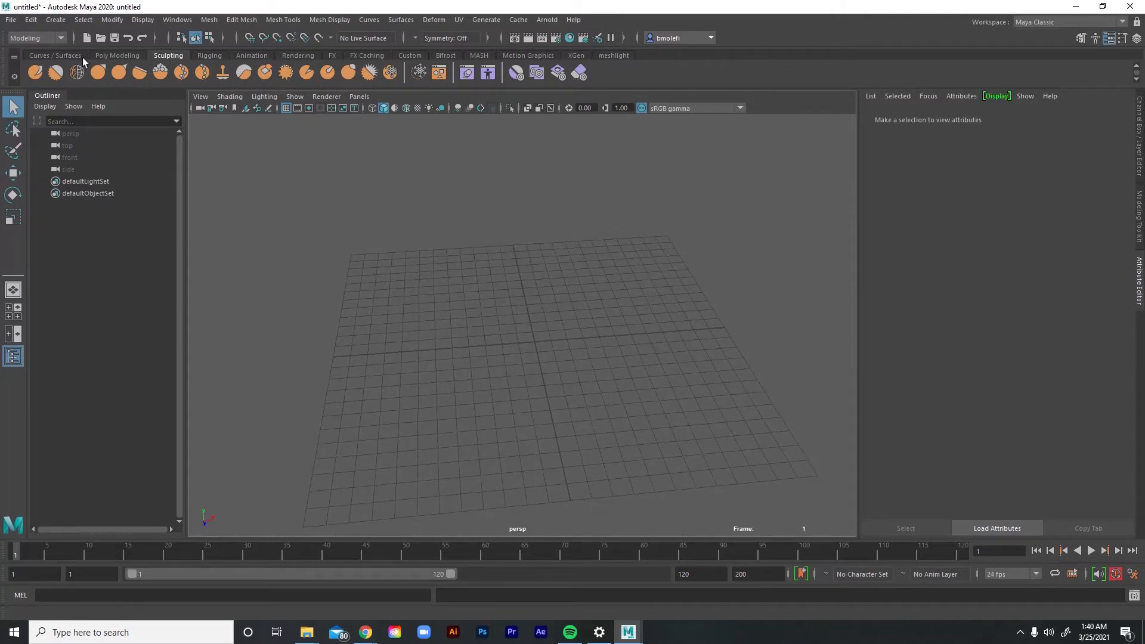
Choose the Modeling menu set and bring up the Poly Modeling tools
{"action": "left_click", "coordinate": [58, 37]}
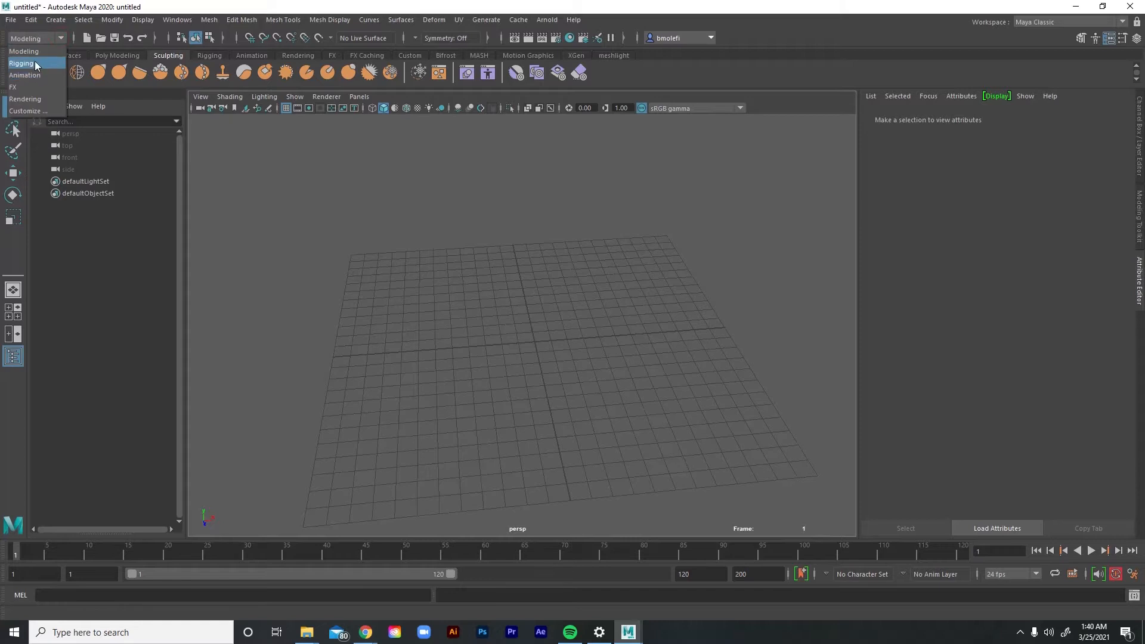
{"action": "left_click", "coordinate": [35, 52]}
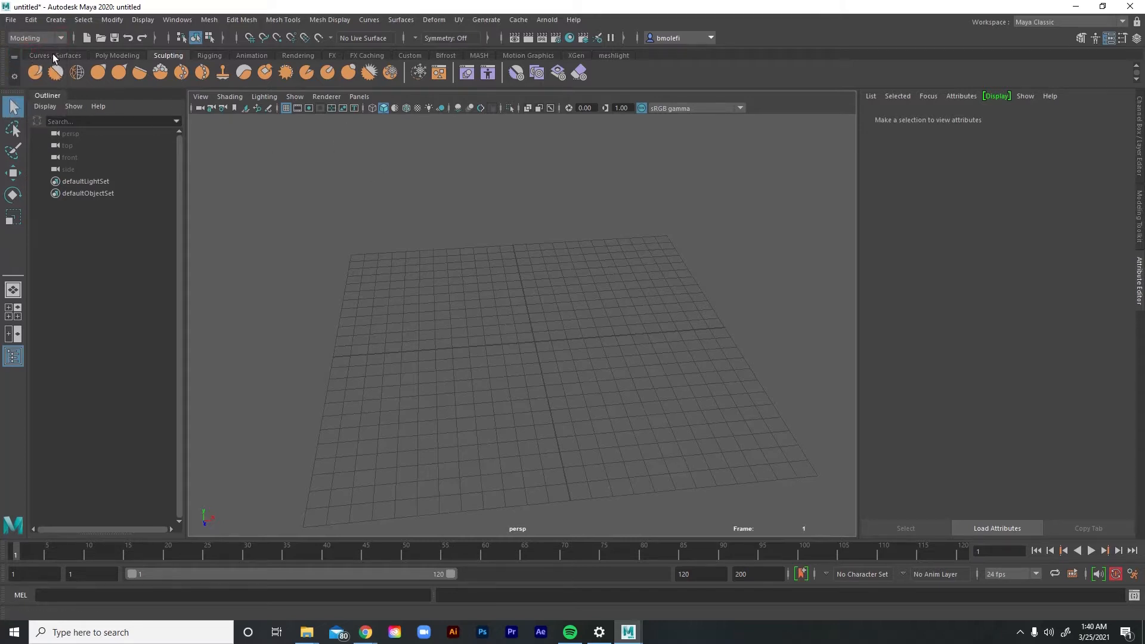
{"action": "left_click", "coordinate": [40, 41]}
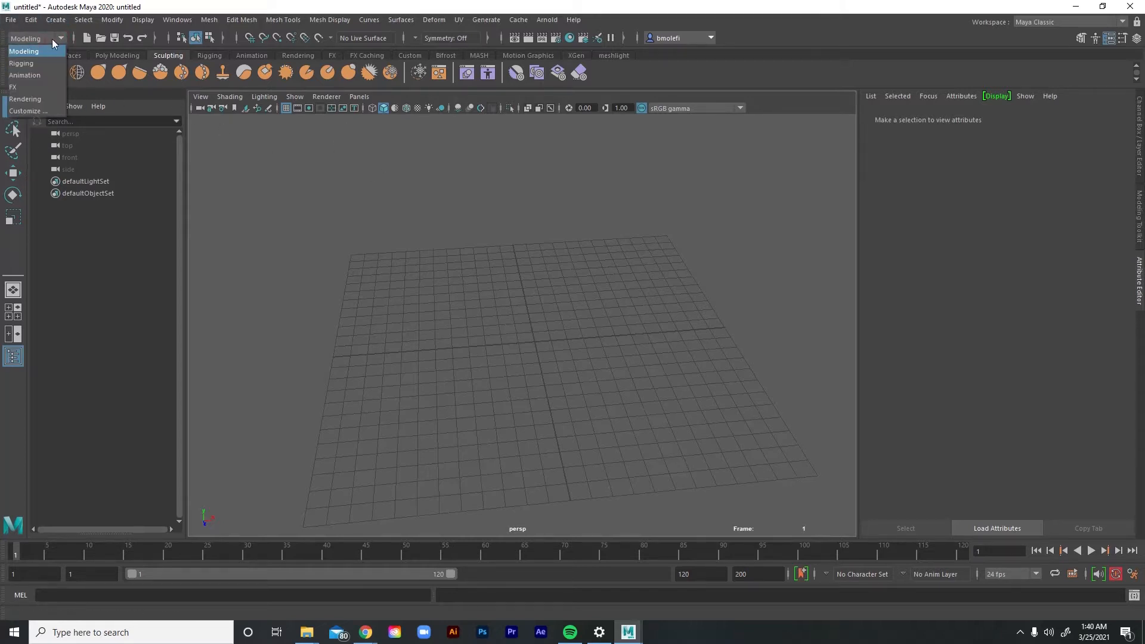
{"action": "left_click", "coordinate": [37, 50]}
{"action": "left_click", "coordinate": [52, 56]}
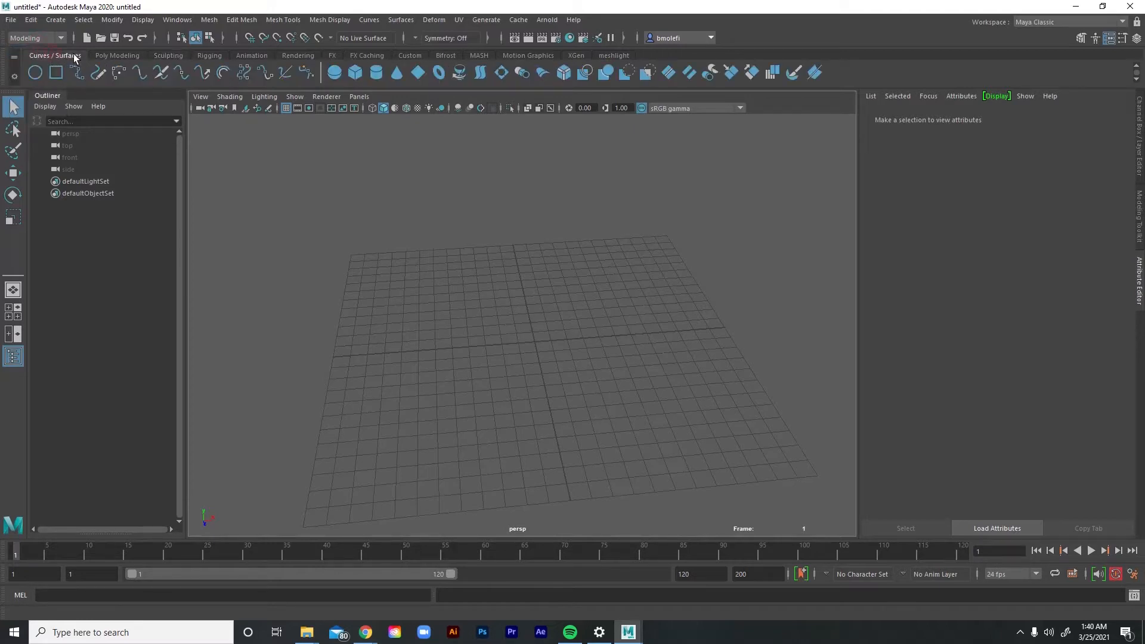
{"action": "left_click", "coordinate": [116, 55]}
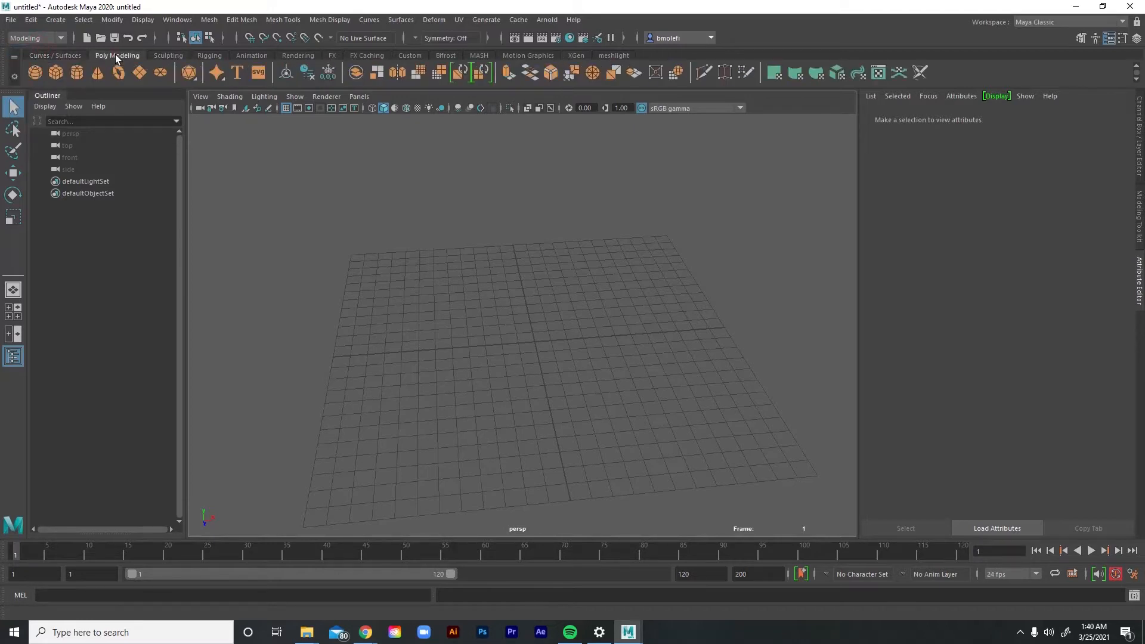
Create a polygon cube and scale it into a thin square slab about 18 units wide, covering most of the grid
{"action": "left_click", "coordinate": [60, 73]}
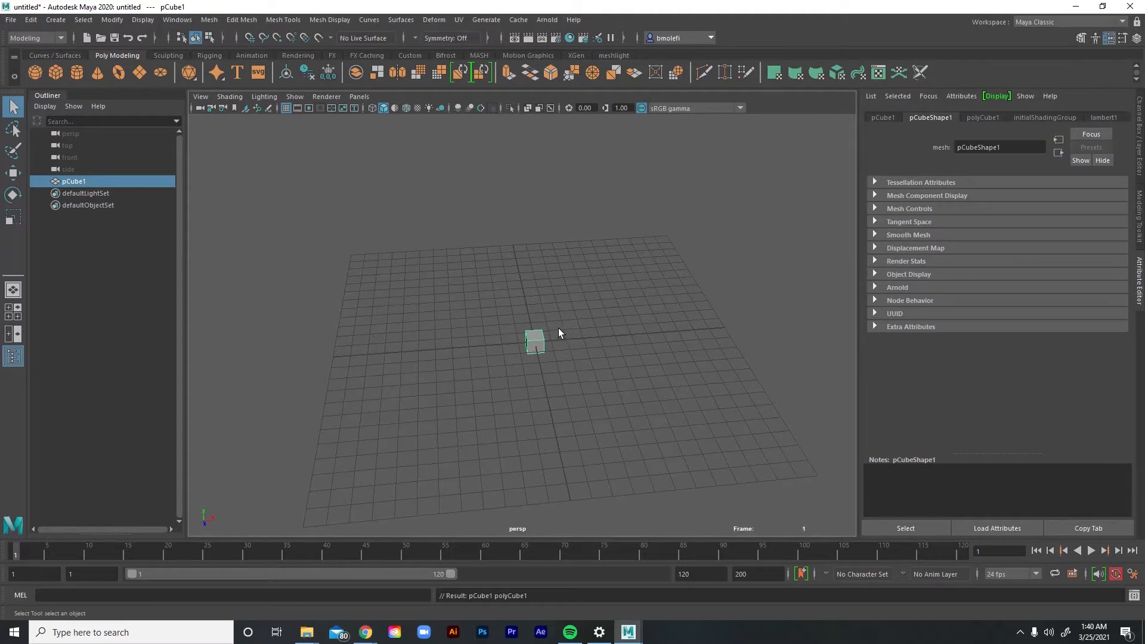
{"action": "key", "text": "r"}
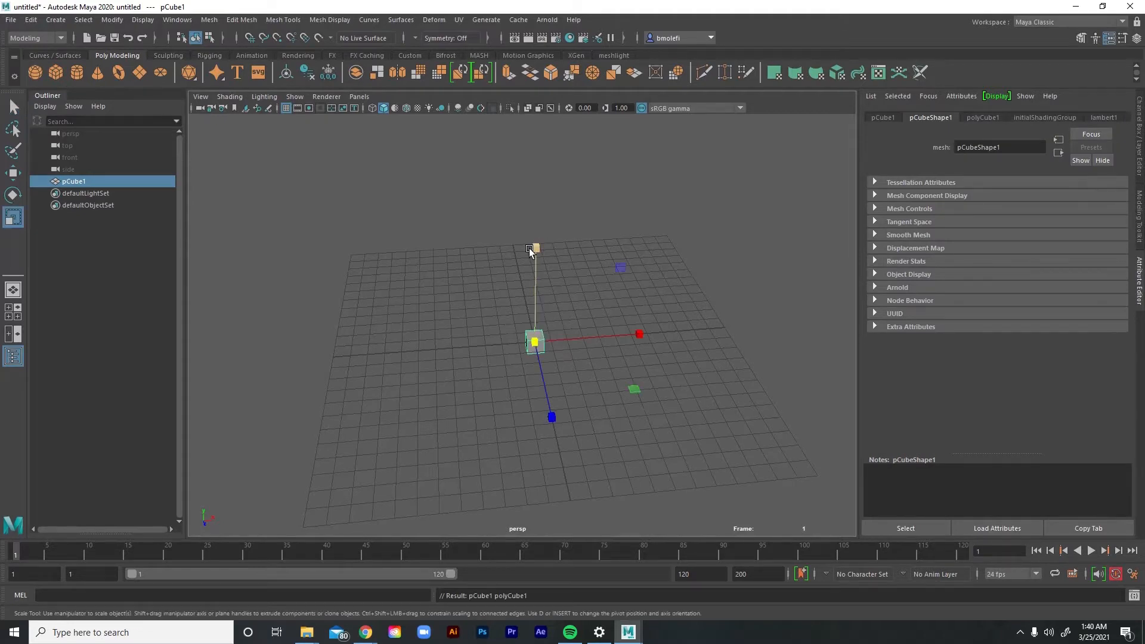
{"action": "left_click_drag", "start_coordinate": [536, 248], "coordinate": [539, 283]}
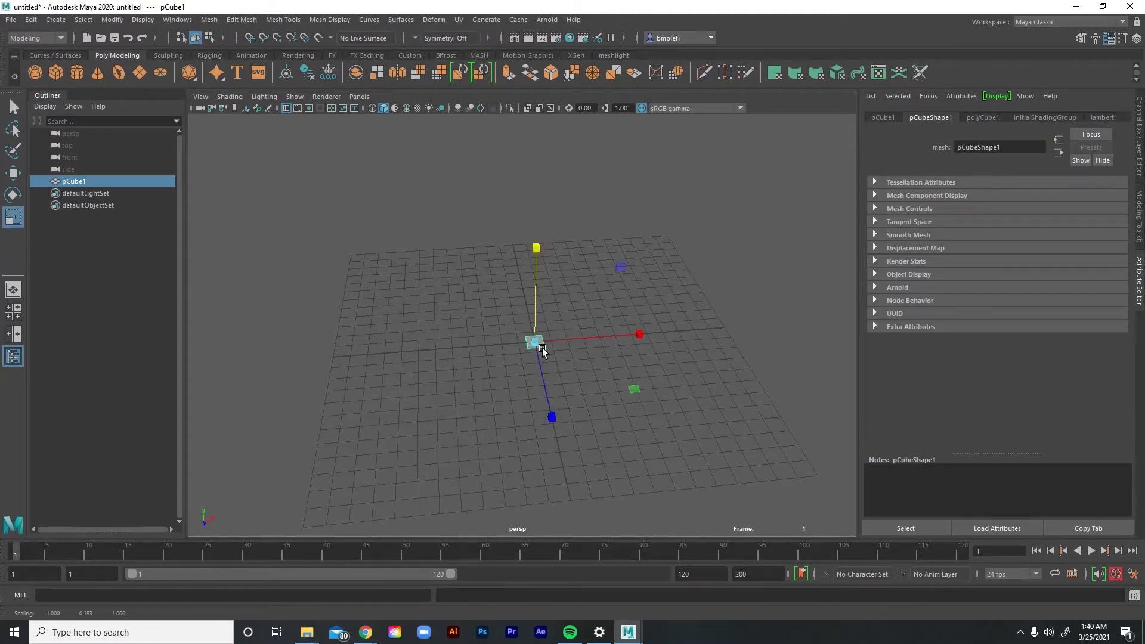
{"action": "left_click_drag", "start_coordinate": [536, 343], "coordinate": [725, 371]}
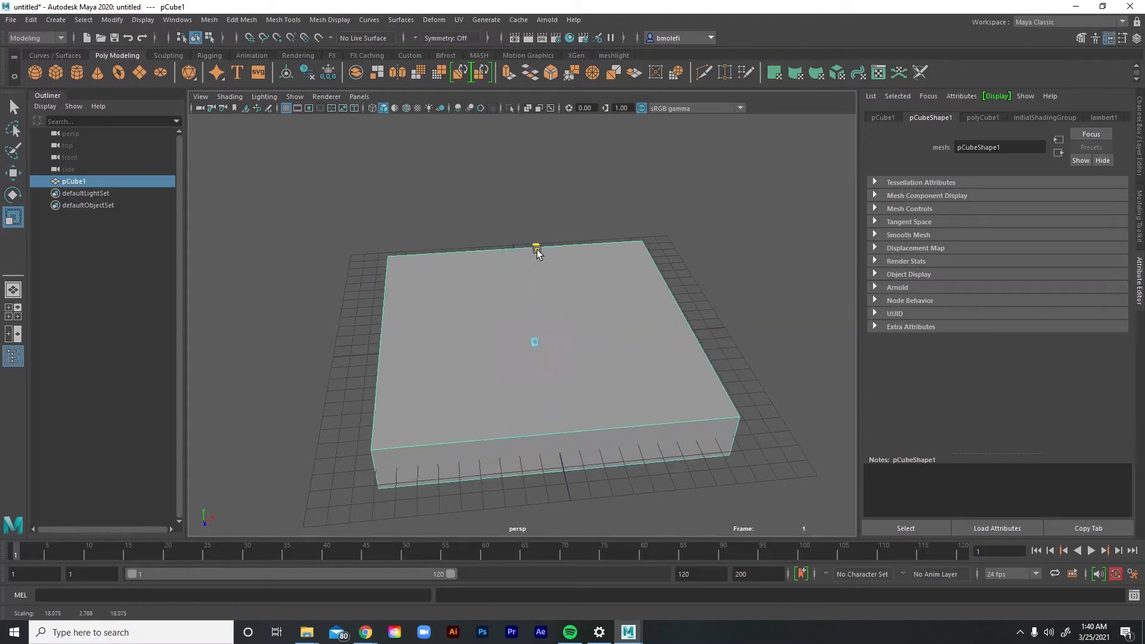
{"action": "left_click_drag", "start_coordinate": [536, 247], "coordinate": [542, 343]}
{"action": "left_click_drag", "start_coordinate": [646, 452], "coordinate": [455, 356], "text": "alt"}
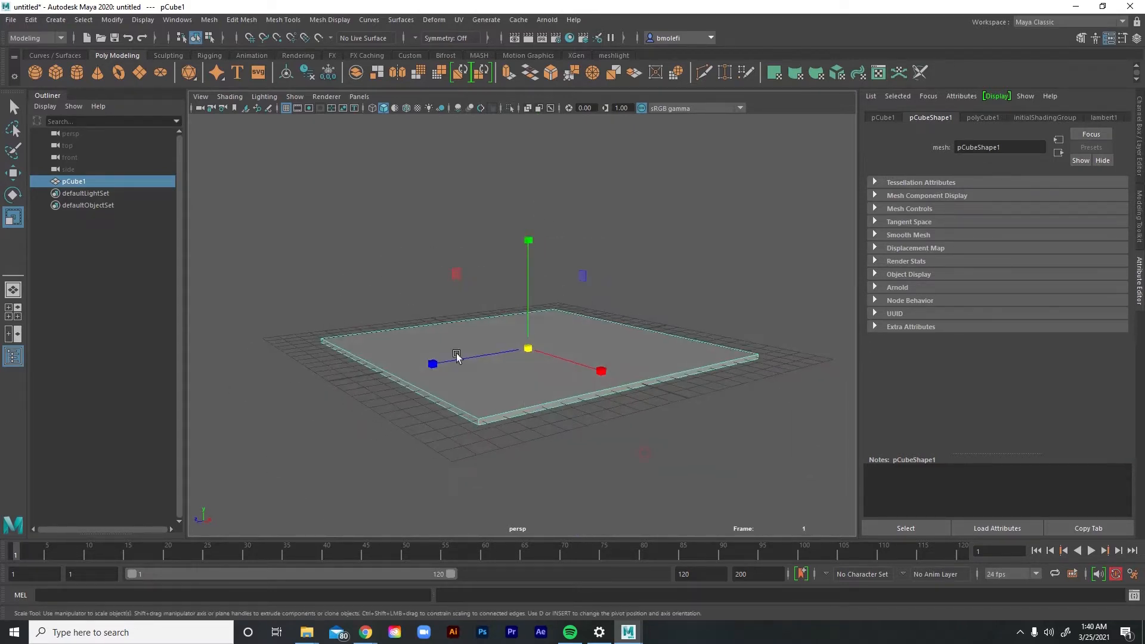
{"action": "left_click_drag", "start_coordinate": [498, 233], "coordinate": [663, 342], "text": "alt"}
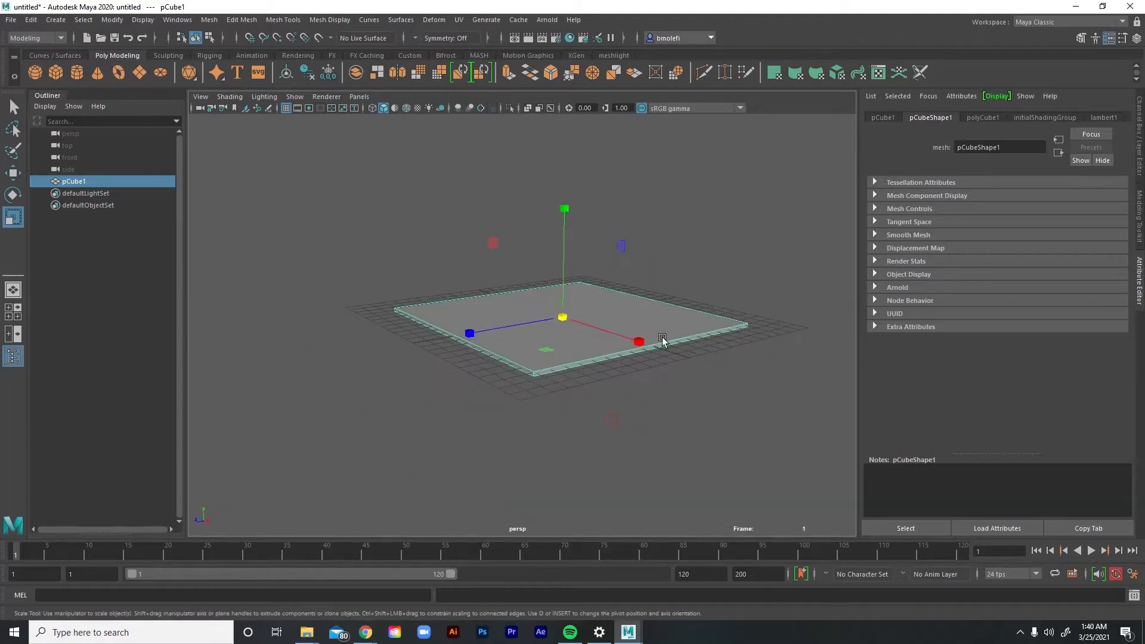
{"action": "left_click_drag", "start_coordinate": [565, 206], "coordinate": [565, 233]}
{"action": "left_click_drag", "start_coordinate": [654, 272], "coordinate": [701, 298], "text": "alt"}
Duplicate the slab and move the copy straight up, well above the original
{"action": "key", "text": "ctrl+d"}
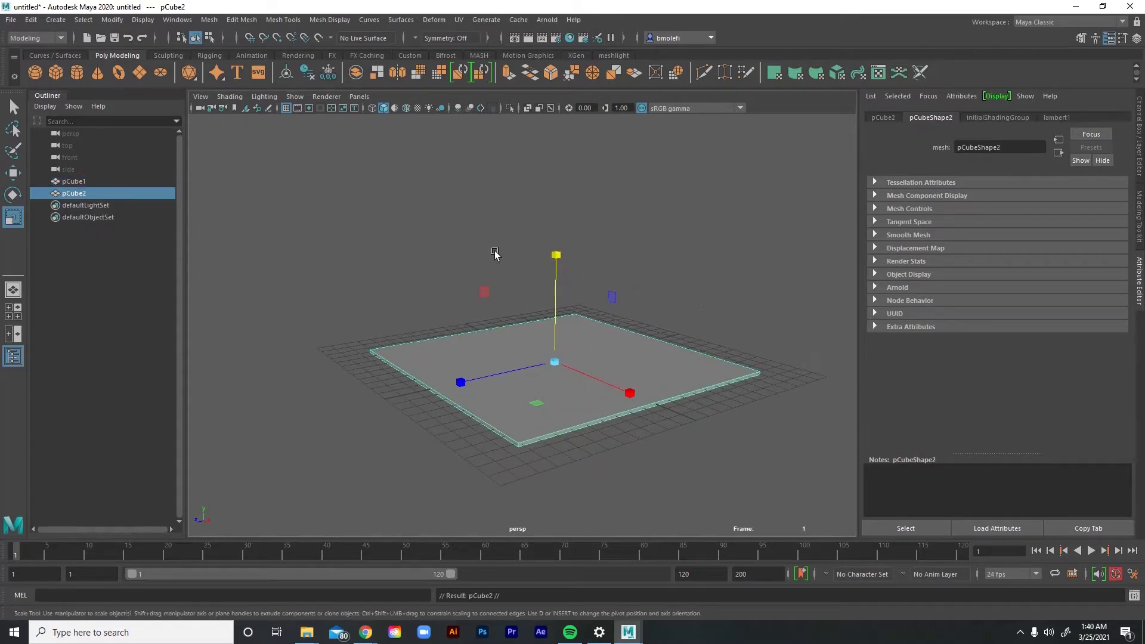
{"action": "key", "text": "w"}
{"action": "left_click_drag", "start_coordinate": [555, 301], "coordinate": [644, 320]}
{"action": "left_click_drag", "start_coordinate": [547, 162], "coordinate": [544, 113]}
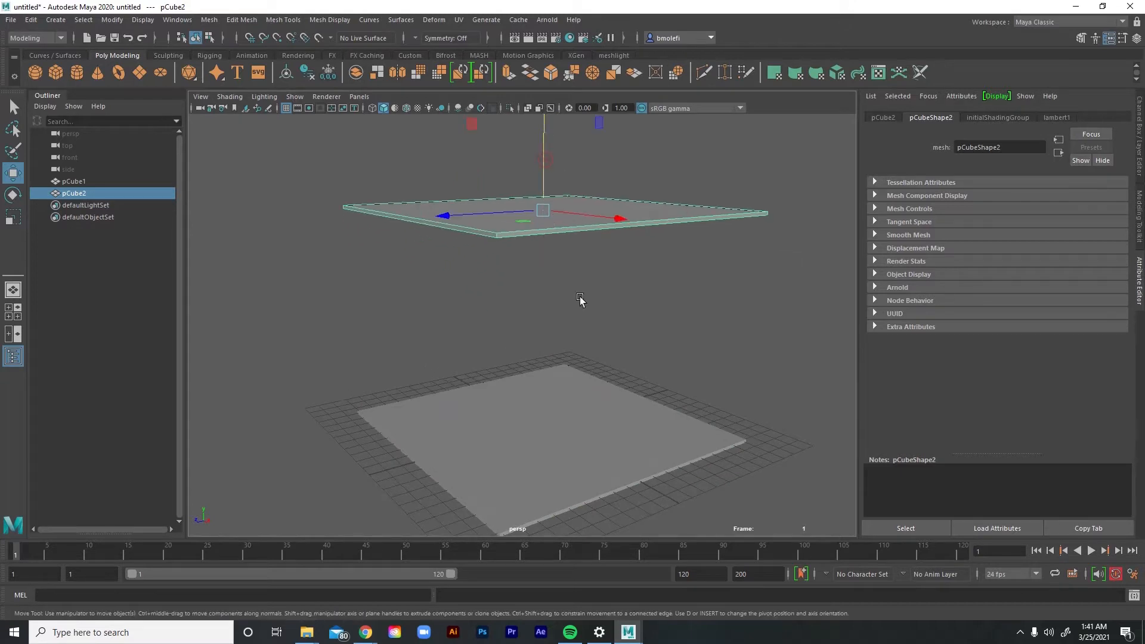
{"action": "left_click_drag", "start_coordinate": [580, 300], "coordinate": [602, 286], "text": "alt"}
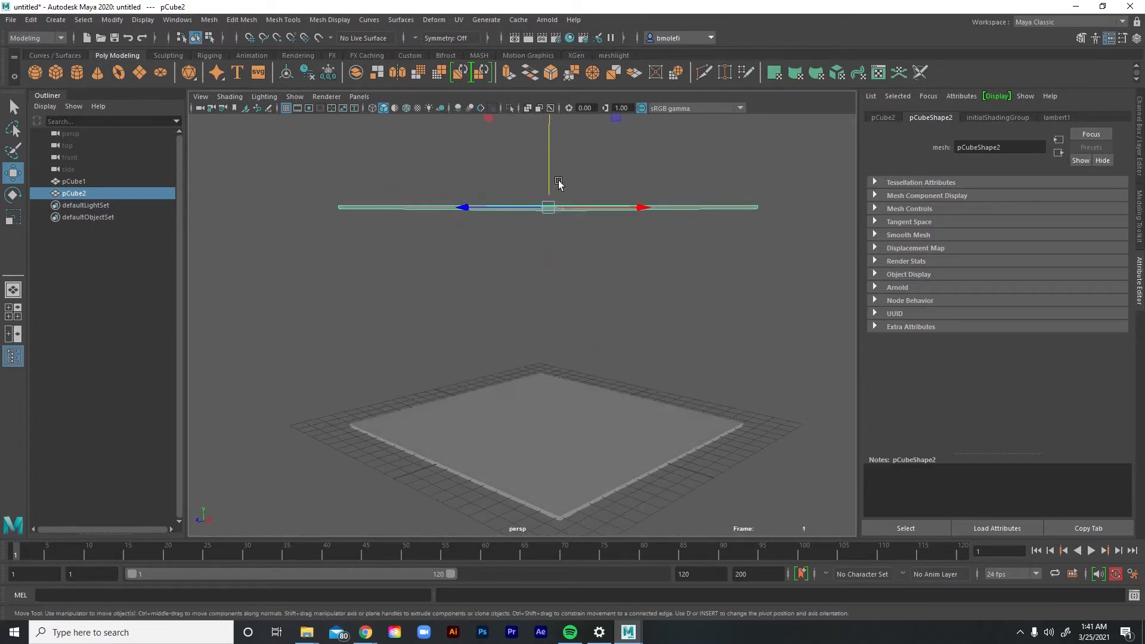
{"action": "left_click_drag", "start_coordinate": [552, 185], "coordinate": [551, 172]}
{"action": "left_click_drag", "start_coordinate": [600, 284], "coordinate": [601, 302], "text": "alt"}
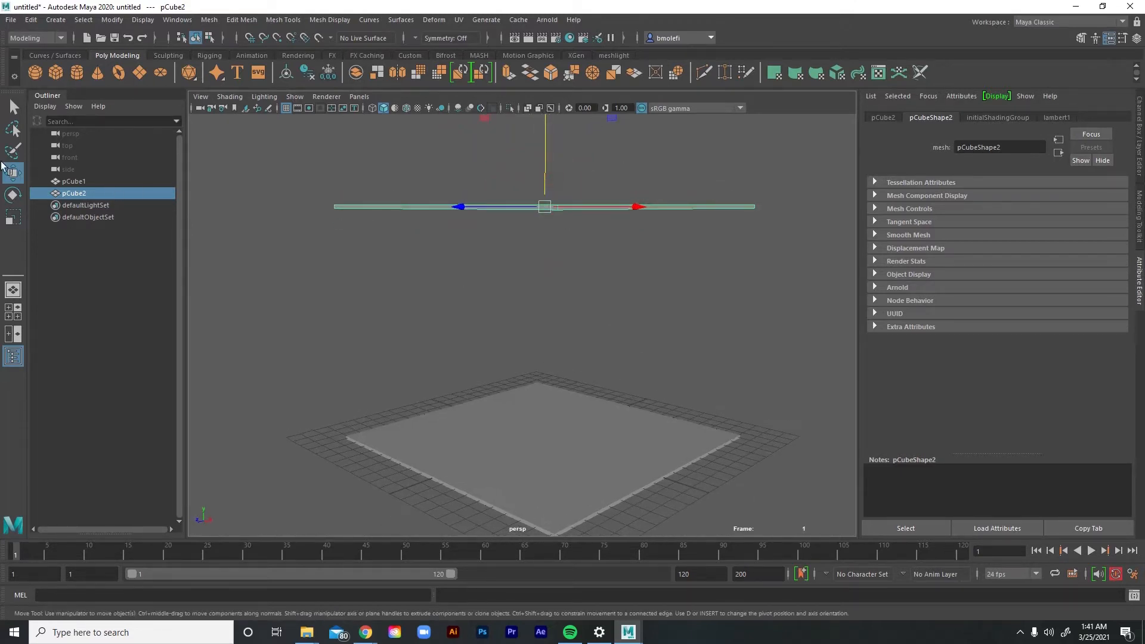
Rename the upper slab clouds and the lower slab ground
{"action": "double_click", "coordinate": [76, 194]}
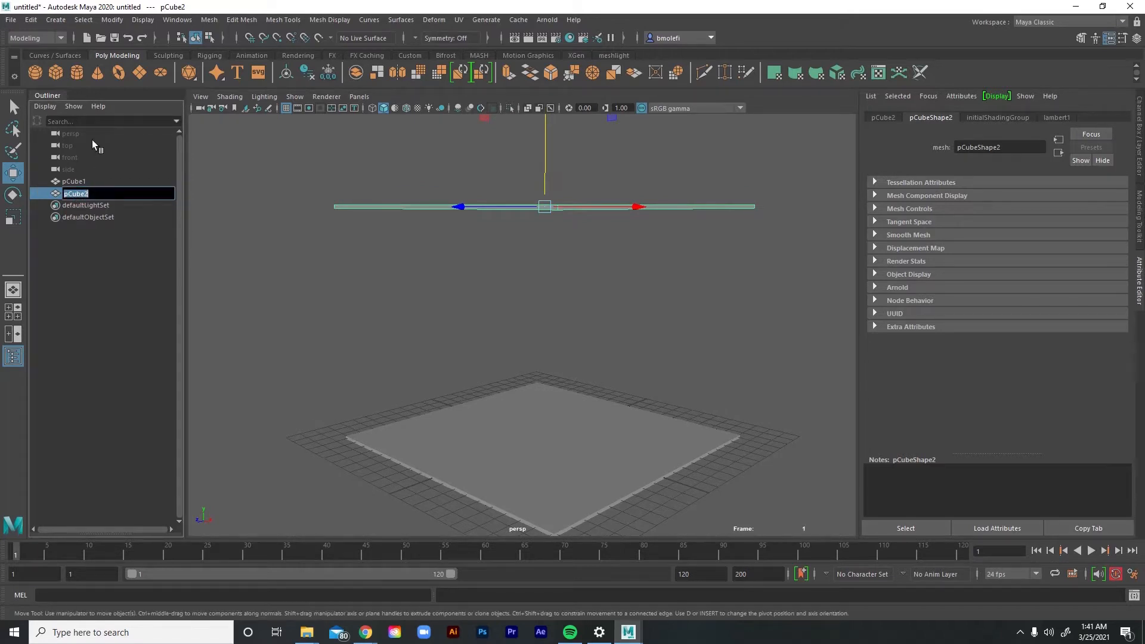
{"action": "type", "text": "clouds"}
{"action": "key", "text": "Return"}
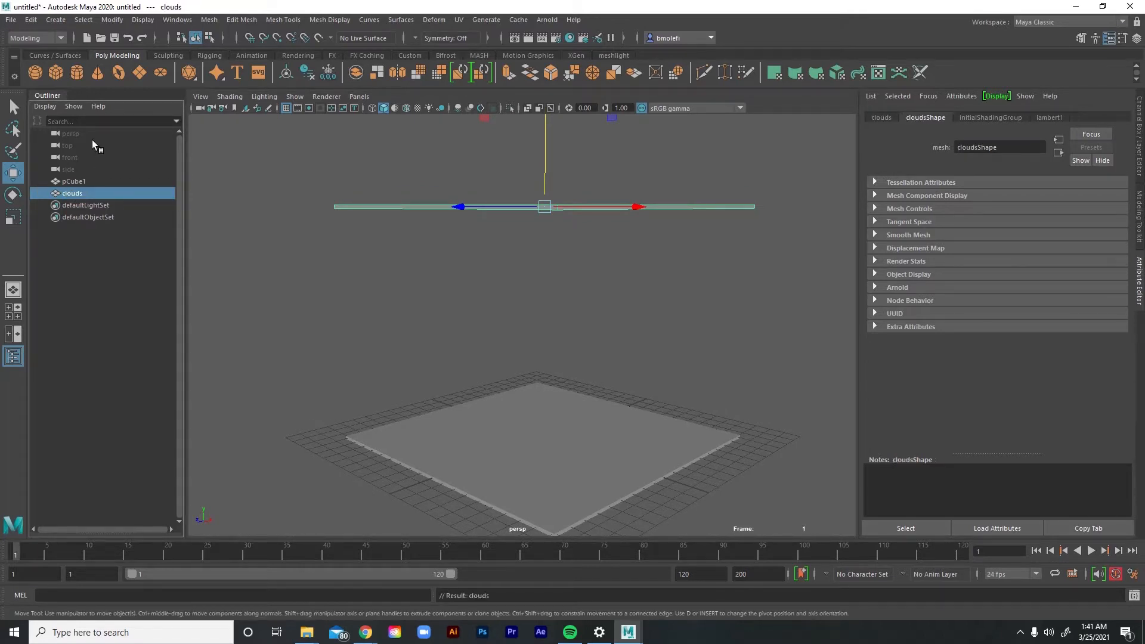
{"action": "left_click", "coordinate": [473, 419]}
{"action": "double_click", "coordinate": [81, 181]}
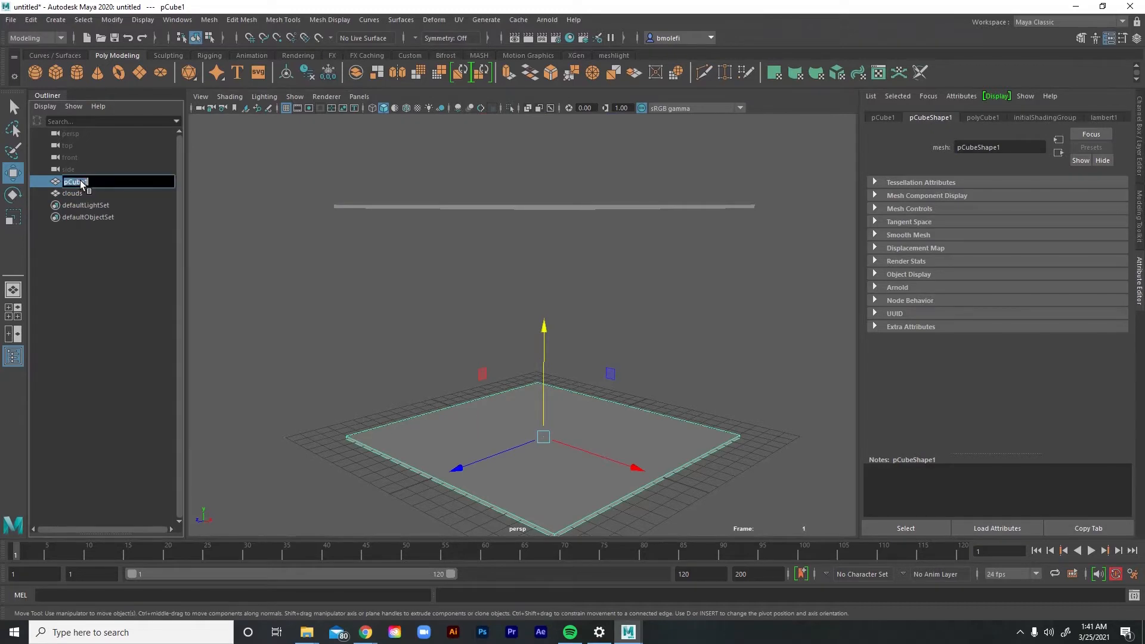
{"action": "type", "text": "ground"}
{"action": "key", "text": "Return"}
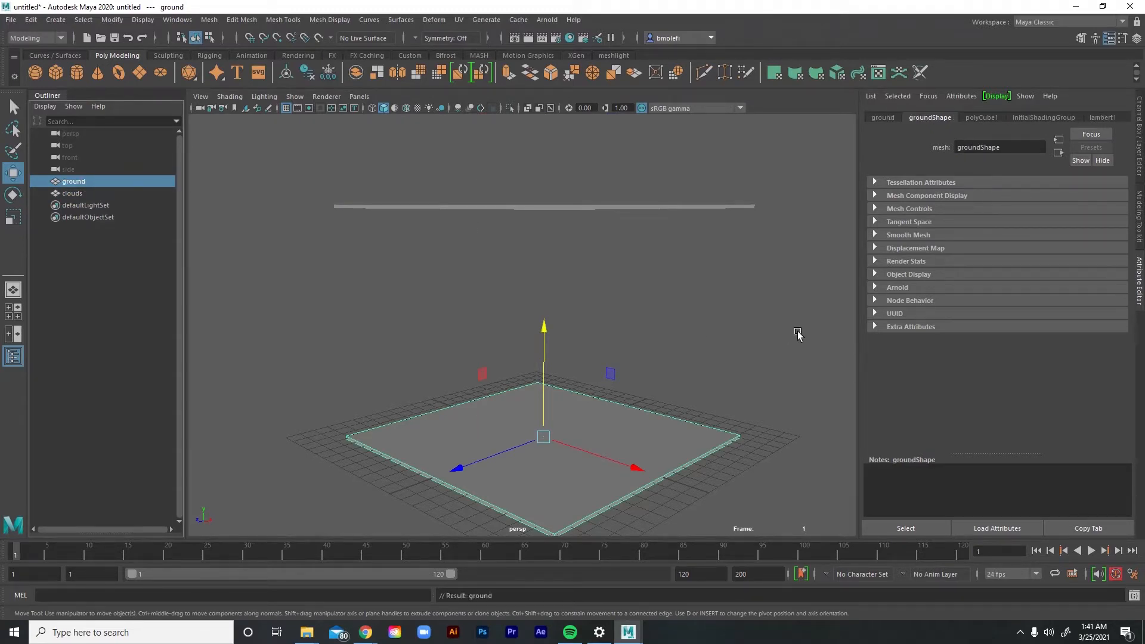
Select the clouds slab, switch to the FX menu set and open the nParticles Emit from Object options
{"action": "left_click_drag", "start_coordinate": [798, 334], "coordinate": [664, 334], "text": "alt"}
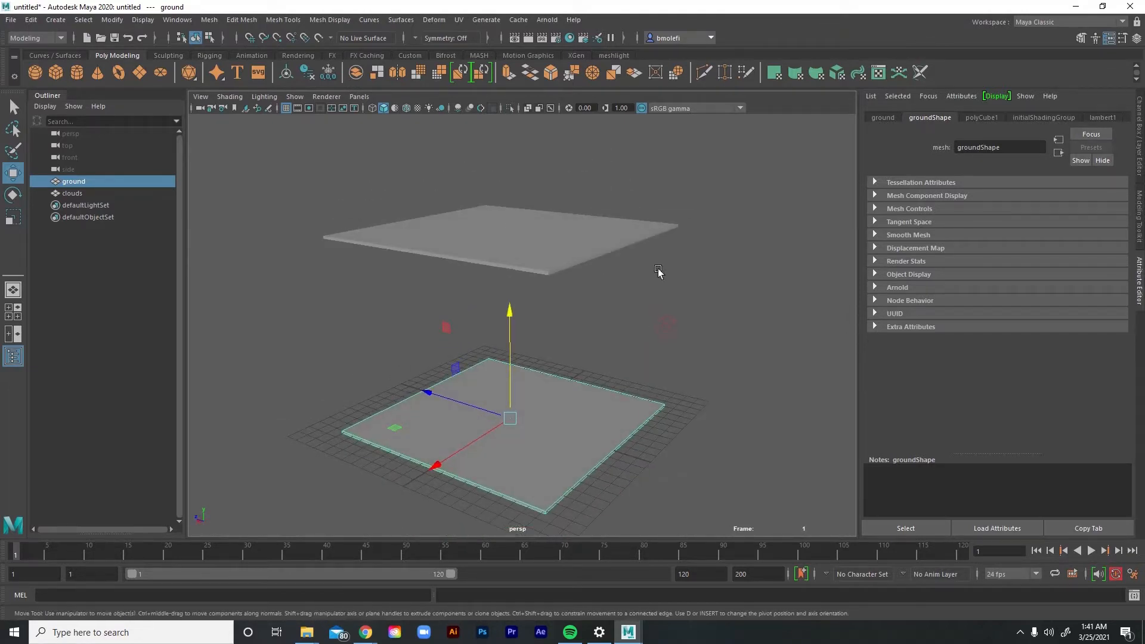
{"action": "left_click", "coordinate": [560, 234]}
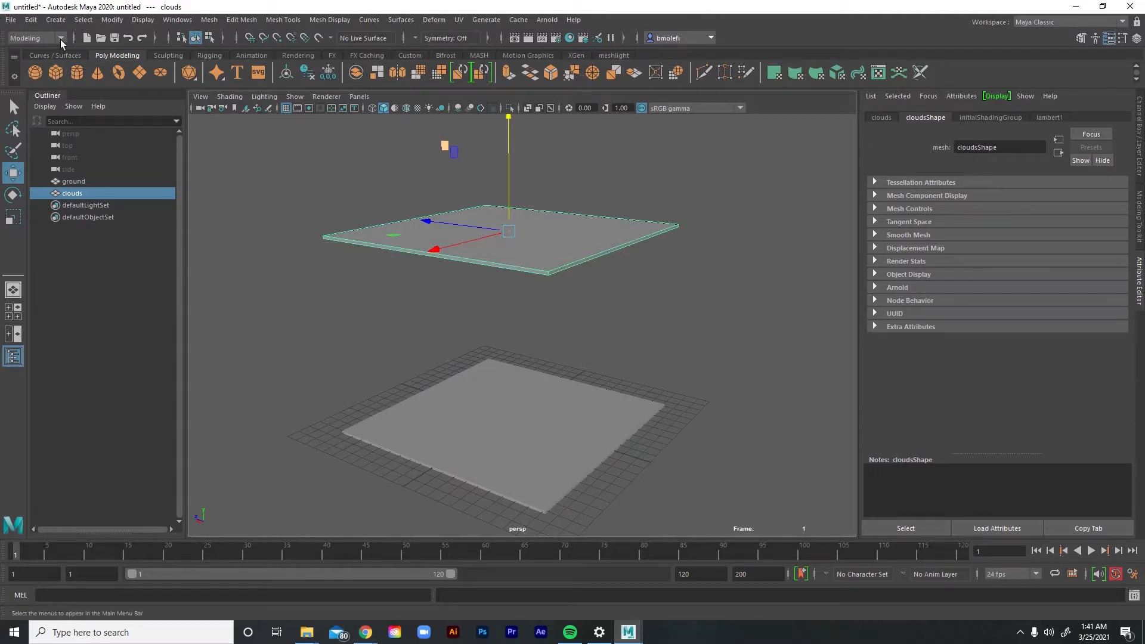
{"action": "left_click", "coordinate": [59, 39]}
{"action": "left_click", "coordinate": [34, 85]}
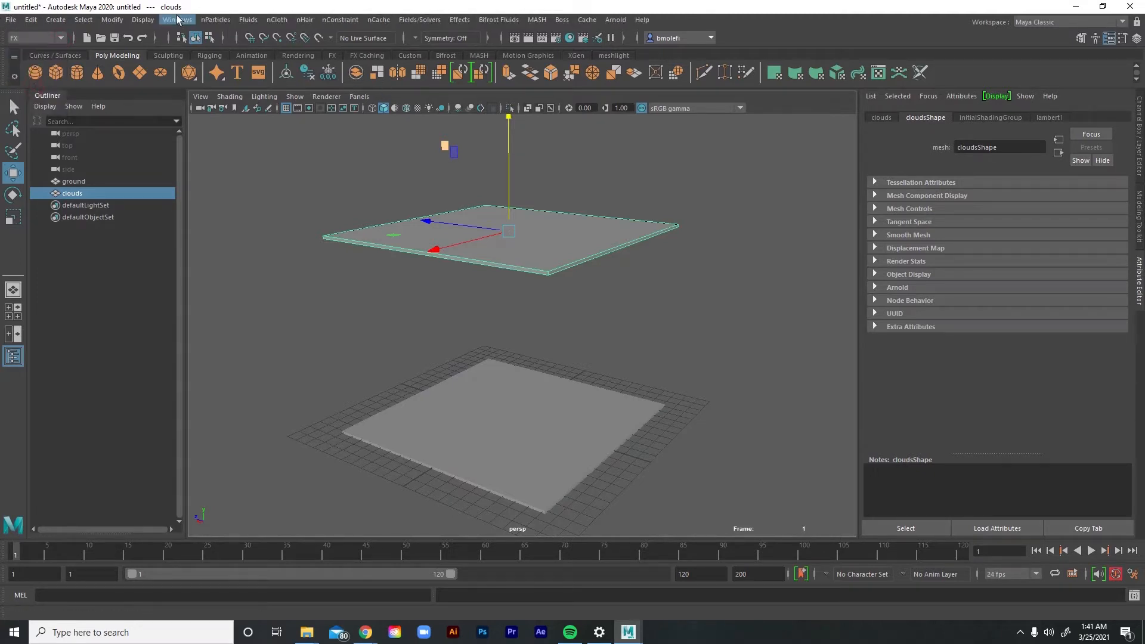
{"action": "left_click", "coordinate": [215, 19]}
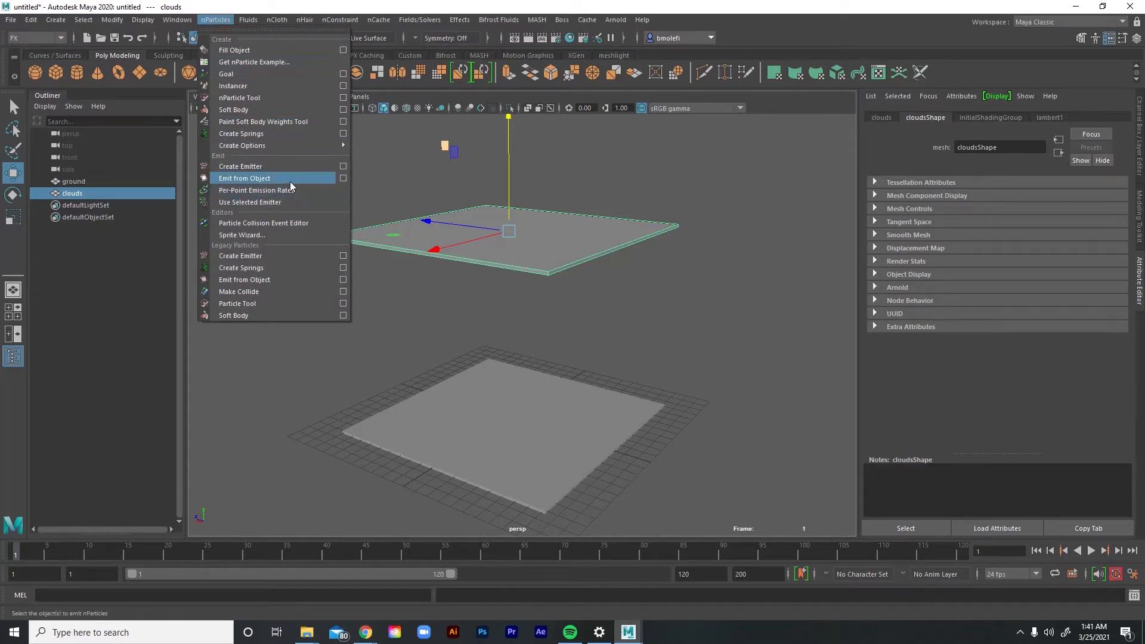
{"action": "left_click", "coordinate": [344, 178]}
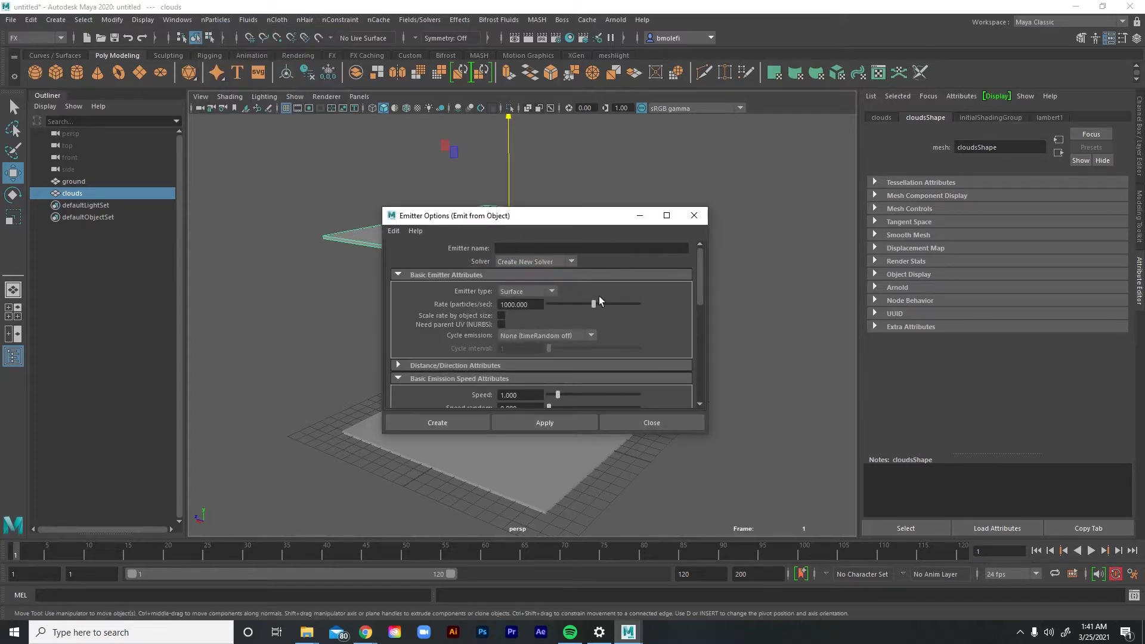
Create a Surface emitter on the clouds slab with Create New Solver and a rate of 1000 particles/sec, and close the options
{"action": "left_click", "coordinate": [573, 261]}
{"action": "left_click", "coordinate": [527, 275]}
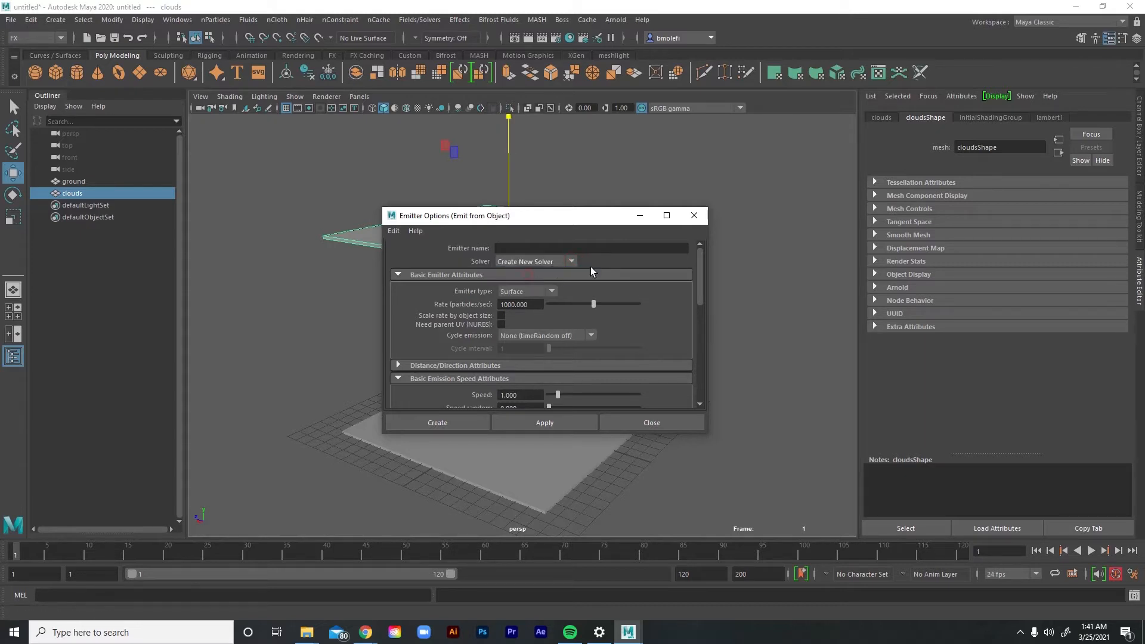
{"action": "left_click", "coordinate": [551, 291]}
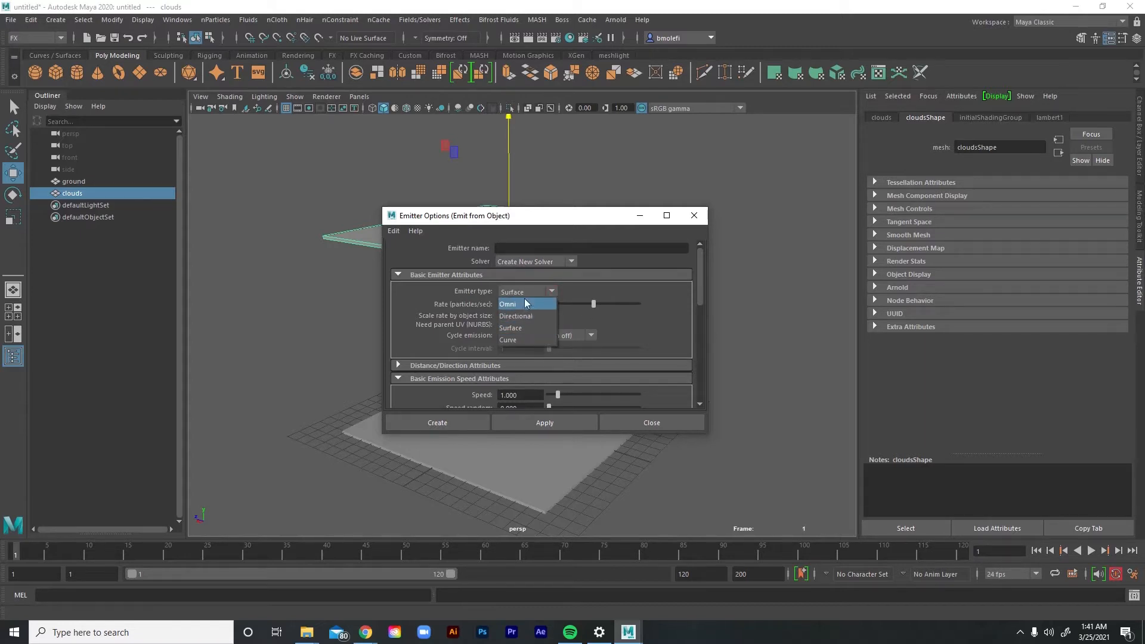
{"action": "left_click", "coordinate": [519, 329]}
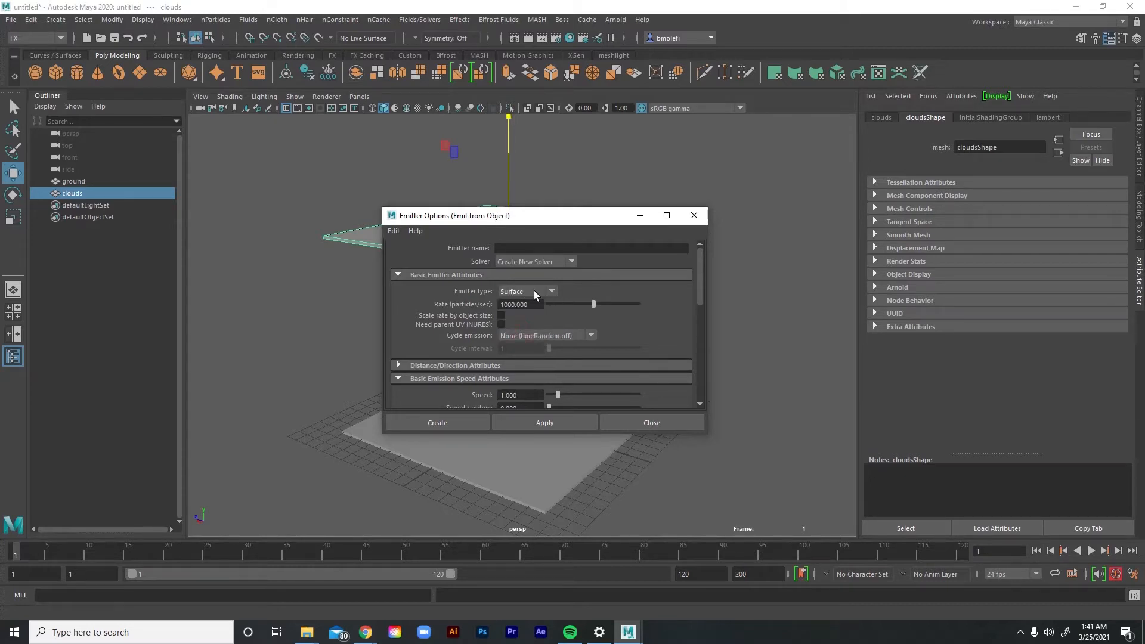
{"action": "left_click", "coordinate": [514, 305]}
{"action": "left_click", "coordinate": [538, 424]}
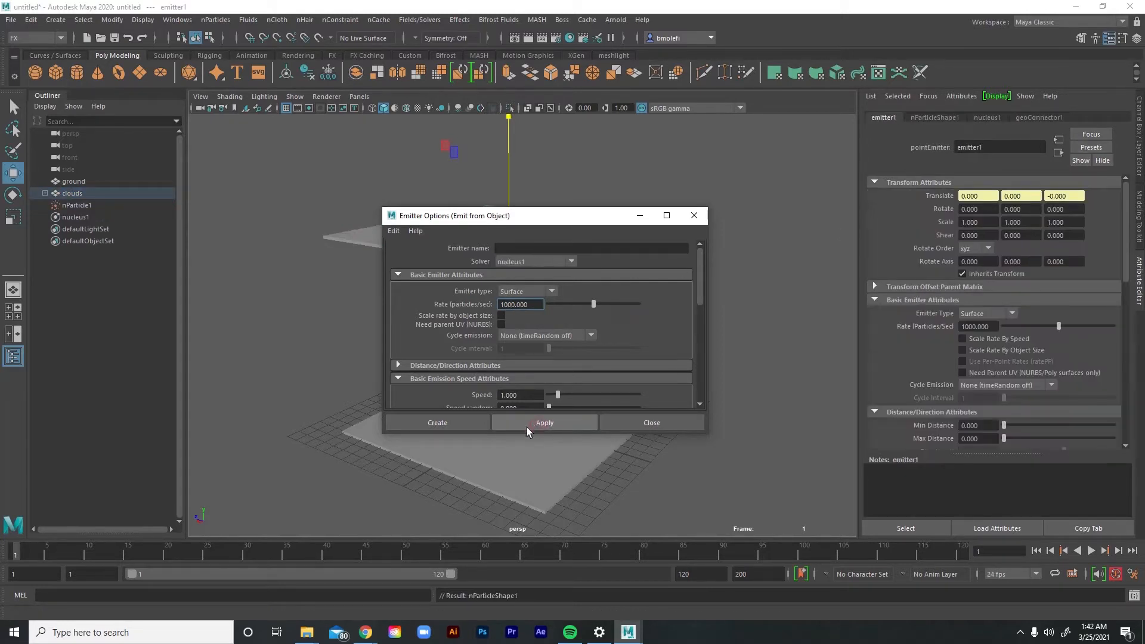
{"action": "left_click", "coordinate": [453, 424]}
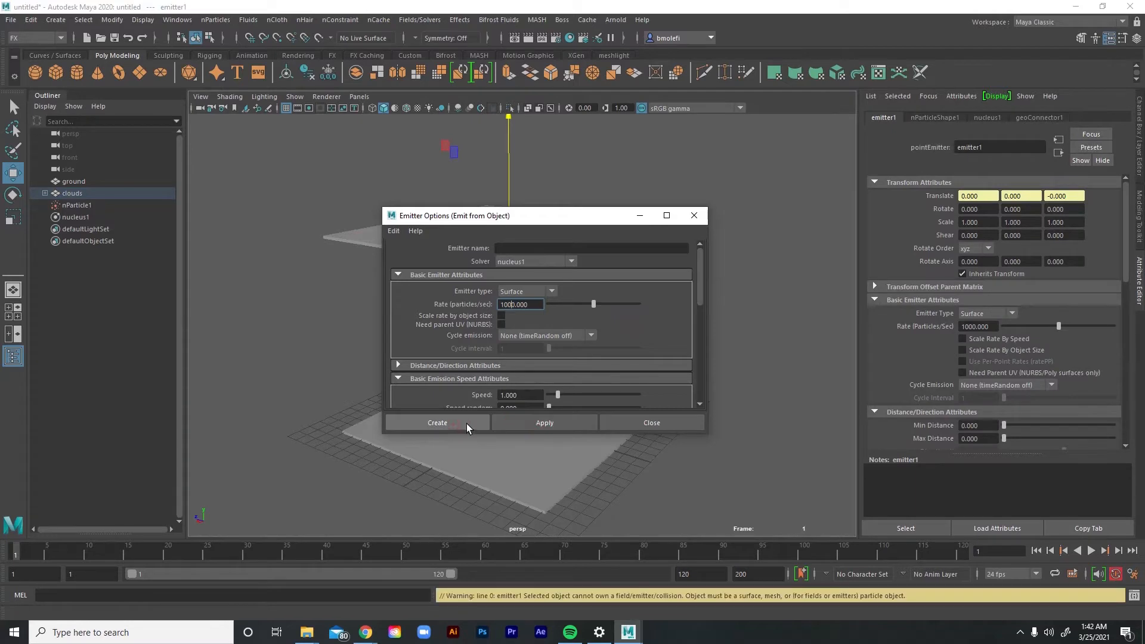
{"action": "left_click", "coordinate": [668, 425]}
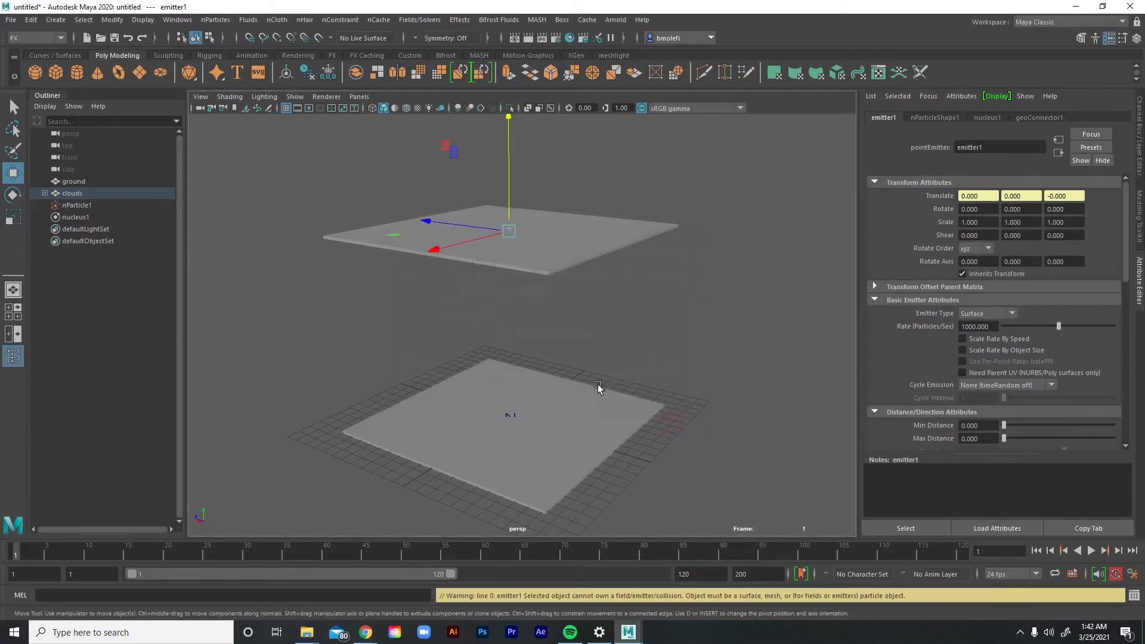
Play the simulation to preview the particles emitted from the clouds slab
{"action": "left_click_drag", "start_coordinate": [599, 388], "coordinate": [761, 395], "text": "alt"}
{"action": "left_click", "coordinate": [1091, 550]}
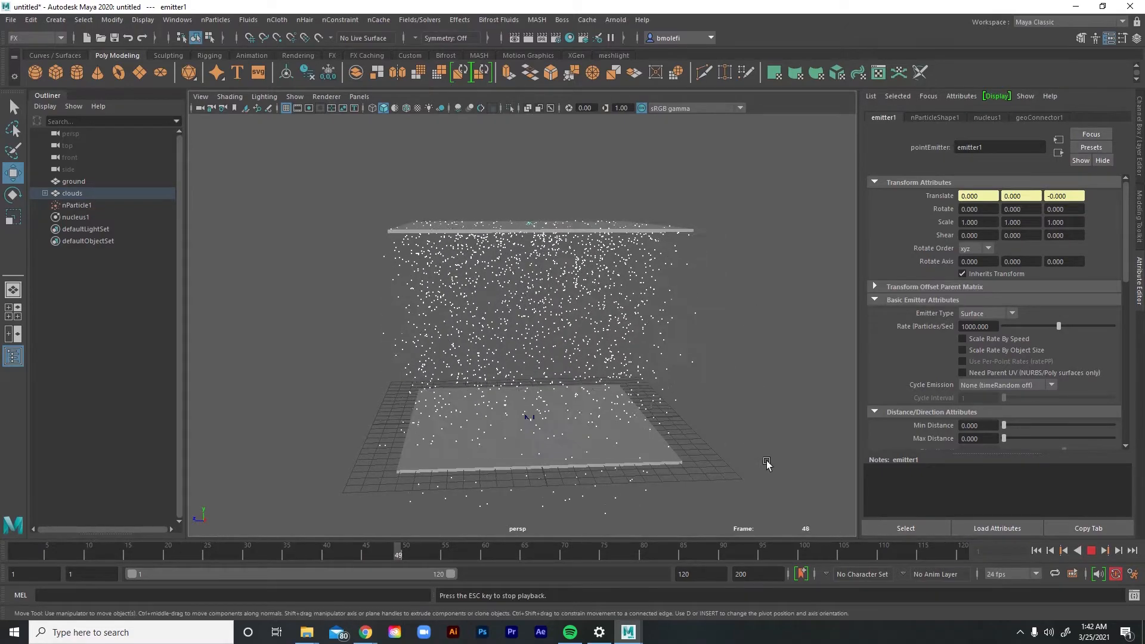
Examine the particles falling from the clouds slab past the ground slab from several angles and distances during playback
{"action": "left_click_drag", "start_coordinate": [767, 465], "coordinate": [758, 451], "text": "alt"}
{"action": "scroll", "coordinate": [778, 327], "scroll_direction": "up", "scroll_amount": 1}
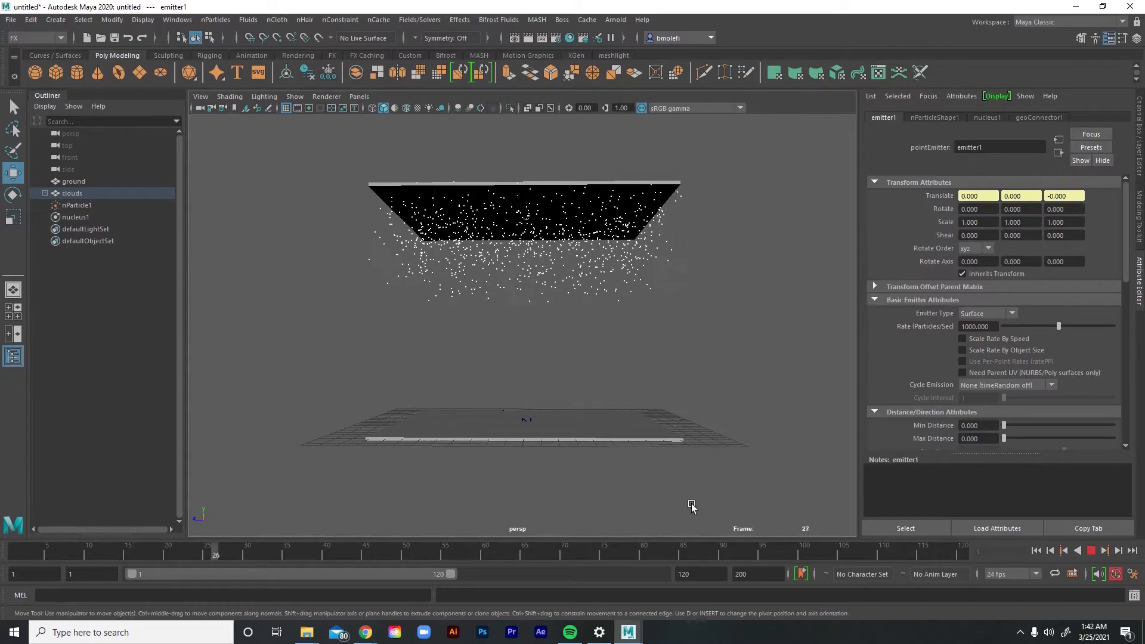
{"action": "left_click_drag", "start_coordinate": [690, 506], "coordinate": [648, 394], "text": "alt"}
{"action": "right_click_drag", "start_coordinate": [741, 460], "coordinate": [660, 425], "text": "alt"}
{"action": "middle_click_drag", "start_coordinate": [661, 425], "coordinate": [672, 353], "text": "alt"}
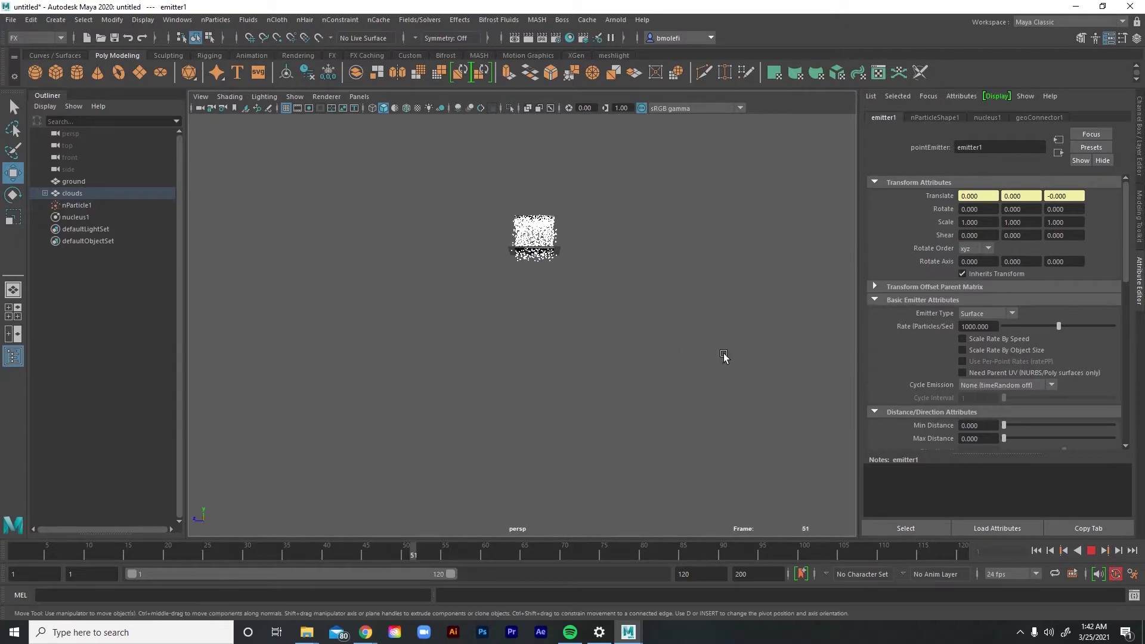
{"action": "right_click_drag", "start_coordinate": [726, 358], "coordinate": [732, 440], "text": "alt"}
{"action": "middle_click_drag", "start_coordinate": [692, 256], "coordinate": [731, 317], "text": "alt"}
{"action": "right_click_drag", "start_coordinate": [731, 316], "coordinate": [726, 434], "text": "alt"}
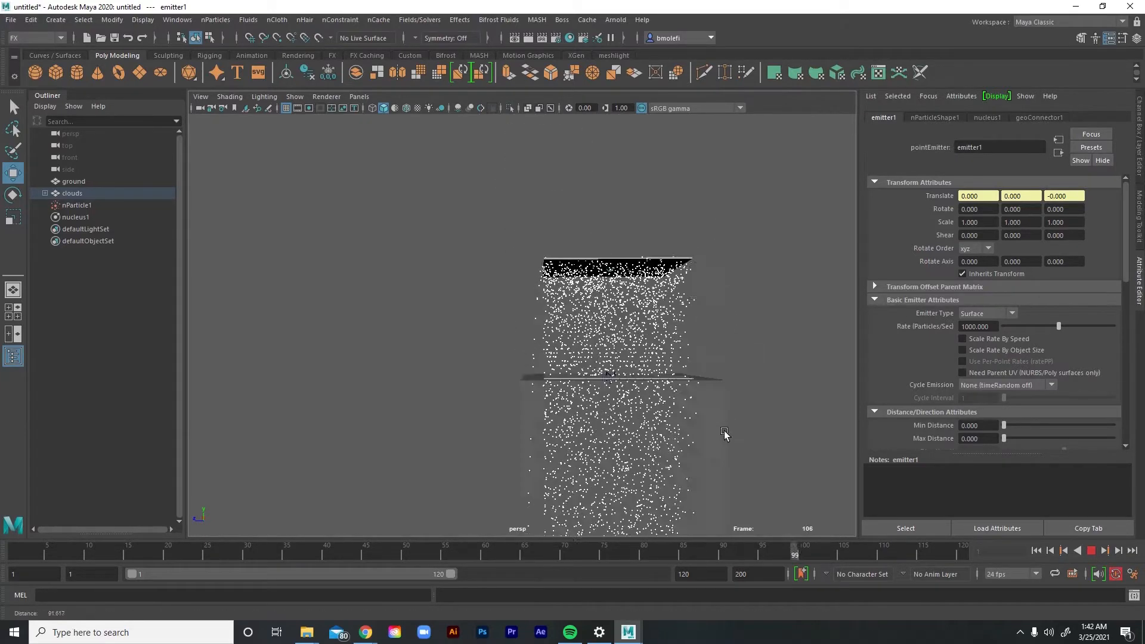
{"action": "left_click_drag", "start_coordinate": [735, 388], "coordinate": [738, 427], "text": "alt"}
{"action": "middle_click_drag", "start_coordinate": [706, 396], "coordinate": [626, 374], "text": "alt"}
{"action": "right_click_drag", "start_coordinate": [705, 339], "coordinate": [728, 429], "text": "alt"}
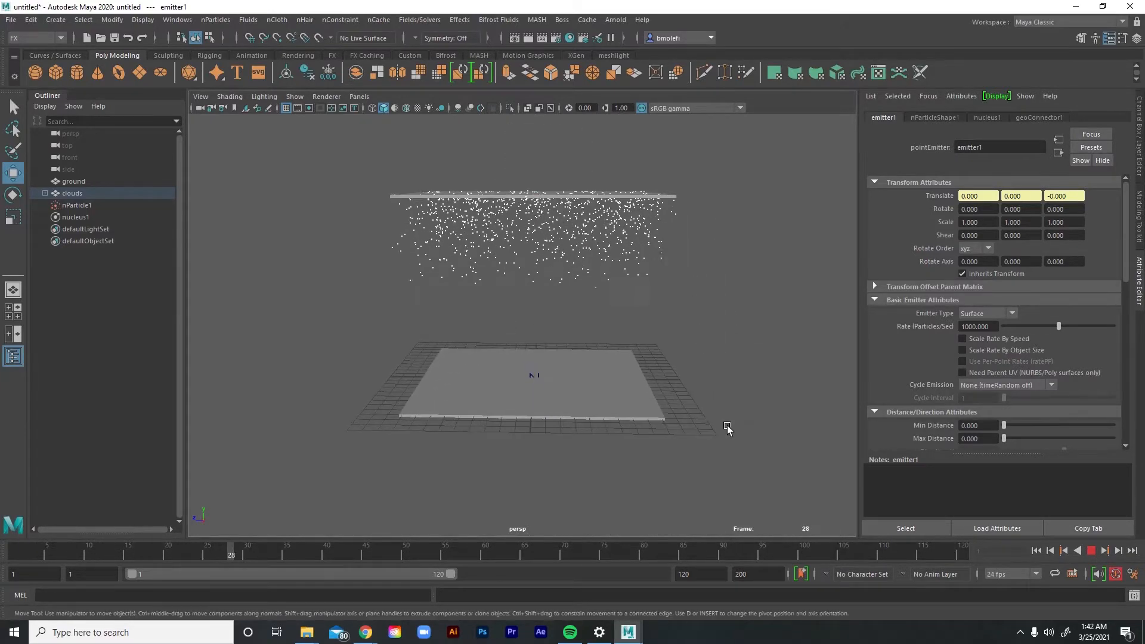
{"action": "left_click", "coordinate": [649, 412]}
{"action": "left_click", "coordinate": [690, 404]}
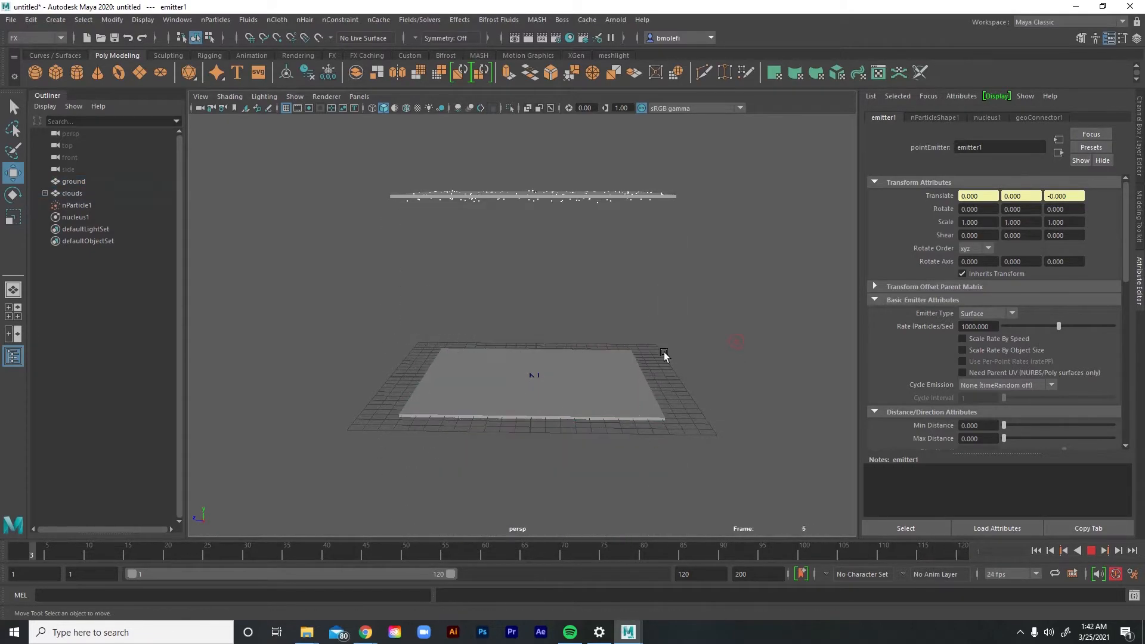
{"action": "left_click_drag", "start_coordinate": [618, 412], "coordinate": [685, 434], "text": "alt"}
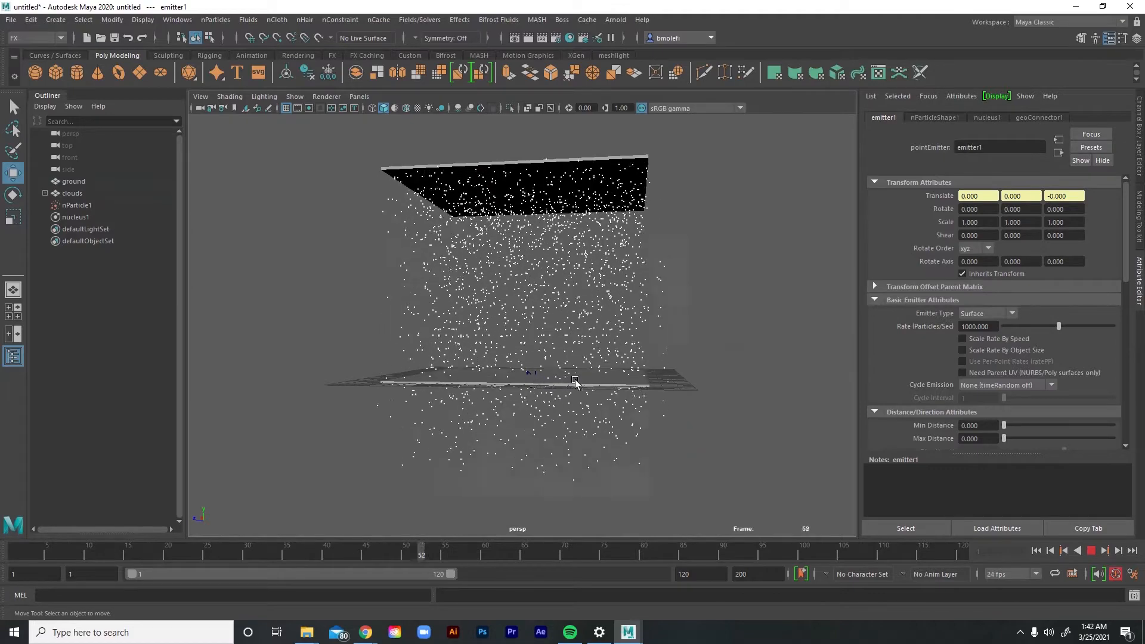
Set the nParticle's Particle Render Type to Streak in its shading attributes and check the streaks in the viewport
{"action": "left_click", "coordinate": [937, 118]}
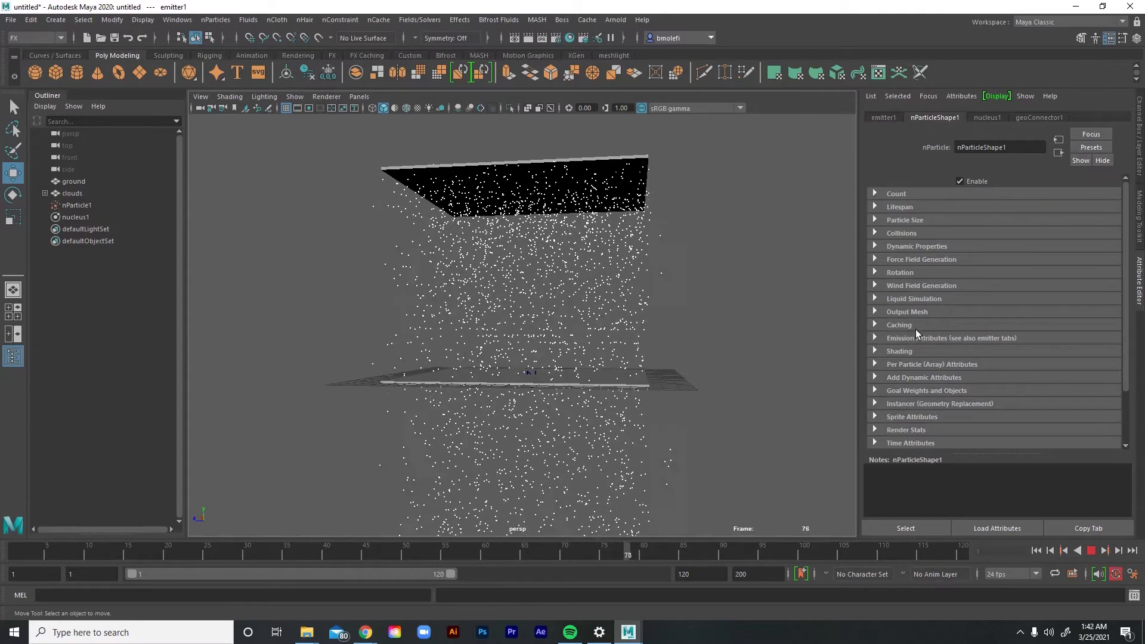
{"action": "left_click", "coordinate": [916, 352]}
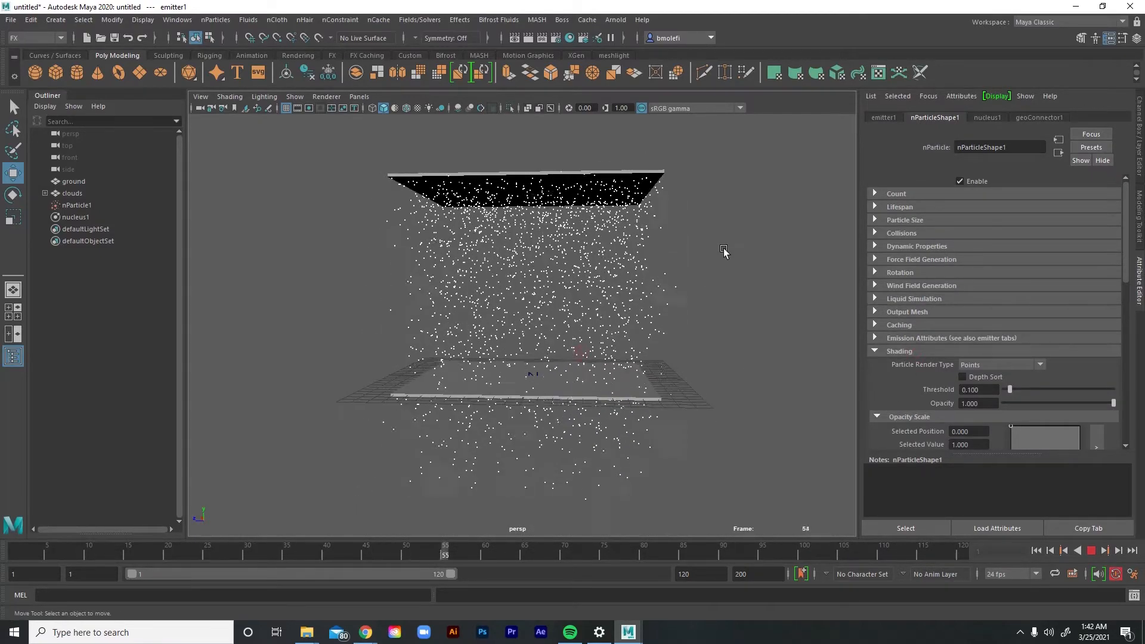
{"action": "scroll", "coordinate": [723, 250], "scroll_direction": "up", "scroll_amount": 2}
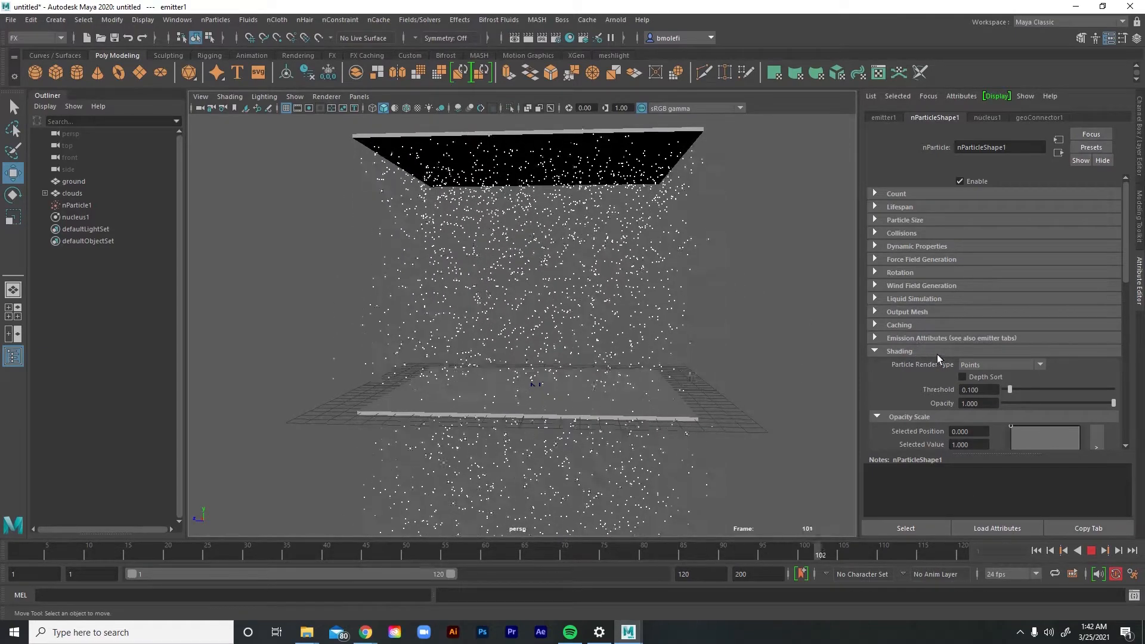
{"action": "scroll", "coordinate": [940, 354], "scroll_direction": "down", "scroll_amount": 3}
{"action": "left_click", "coordinate": [1040, 293]}
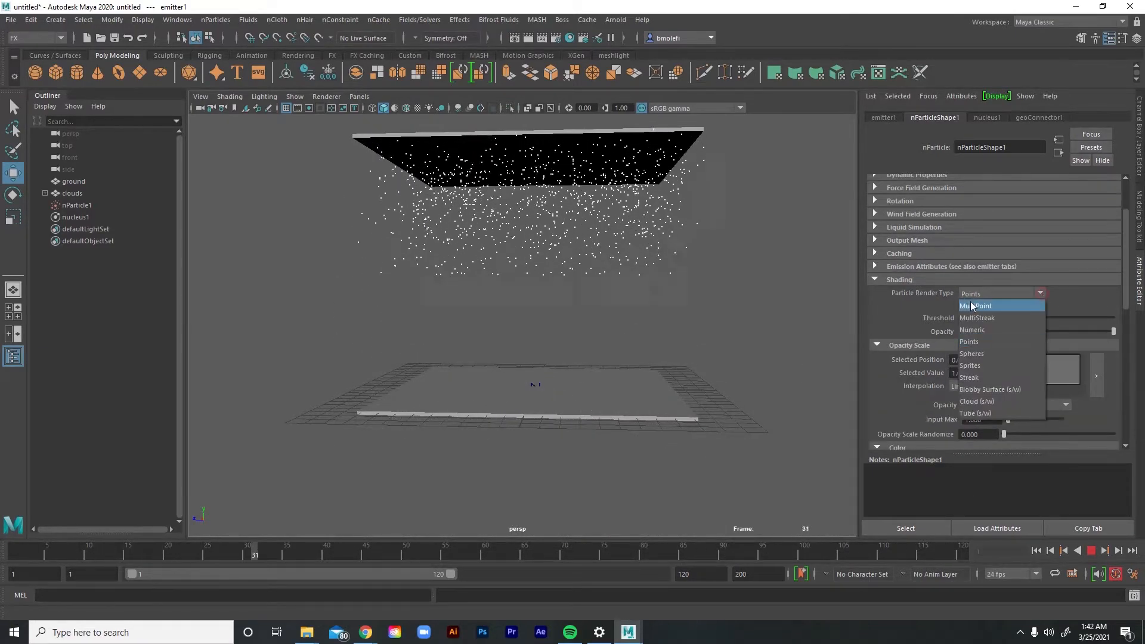
{"action": "left_click", "coordinate": [971, 377]}
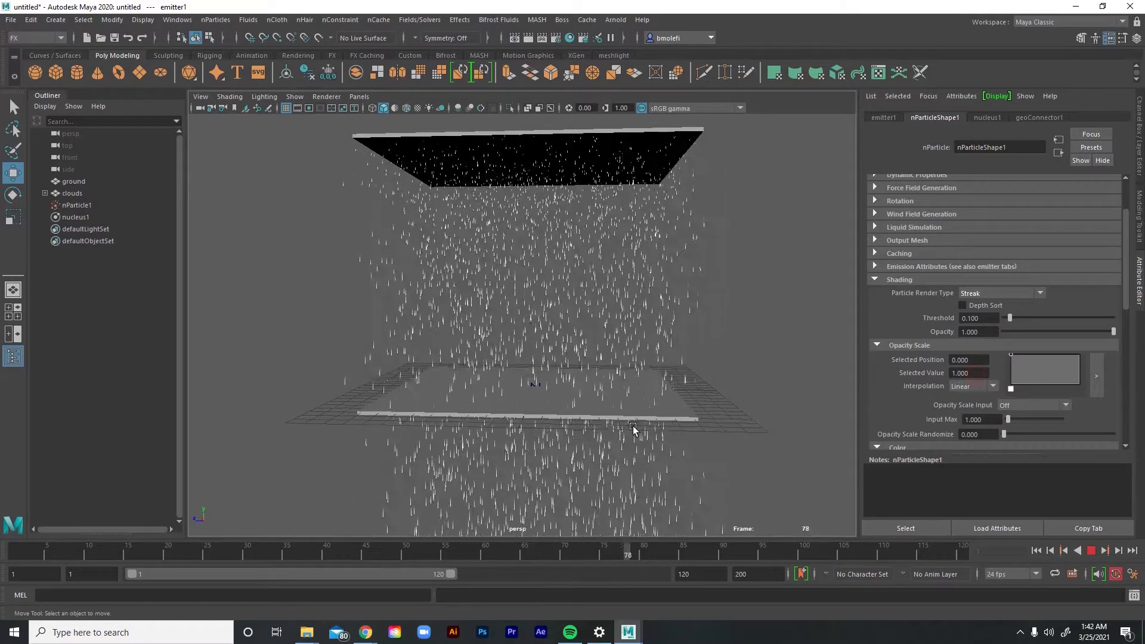
{"action": "left_click_drag", "start_coordinate": [634, 428], "coordinate": [664, 360], "text": "alt"}
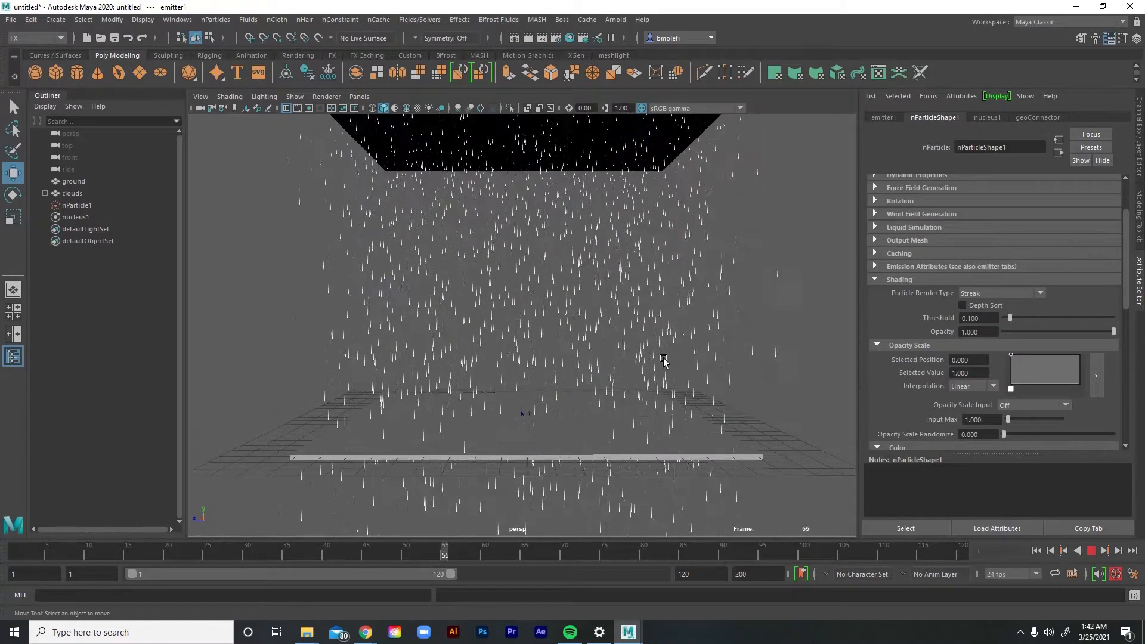
Look through the nParticle's opacity scale, color and incandescence shading settings, and collapse the shading attributes
{"action": "scroll", "coordinate": [967, 399], "scroll_direction": "down", "scroll_amount": 3}
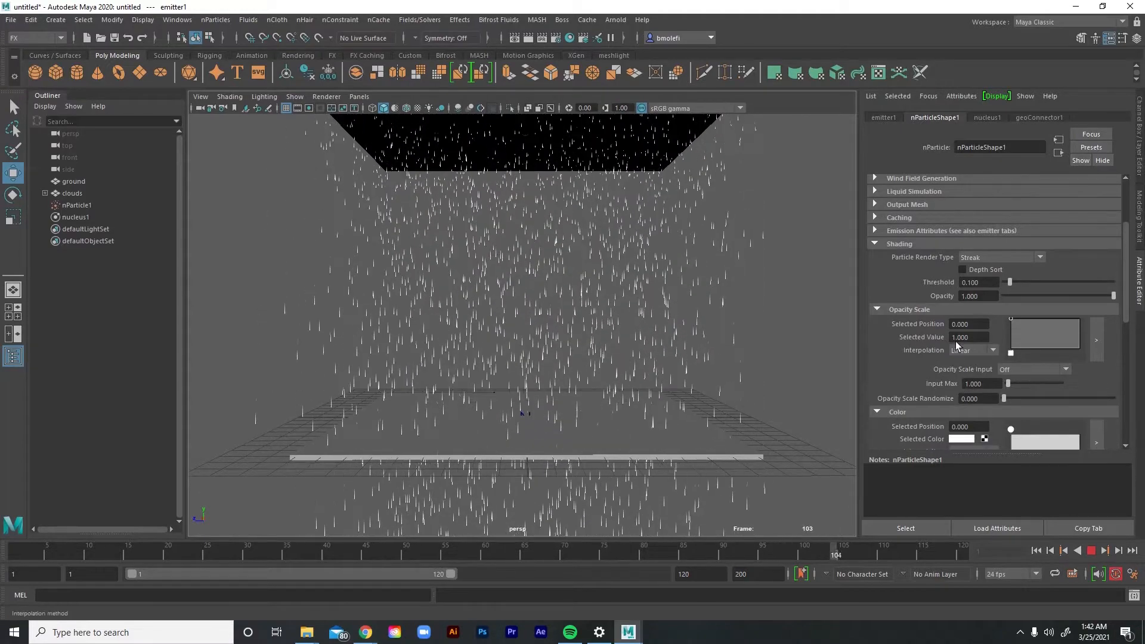
{"action": "scroll", "coordinate": [954, 401], "scroll_direction": "down", "scroll_amount": 3}
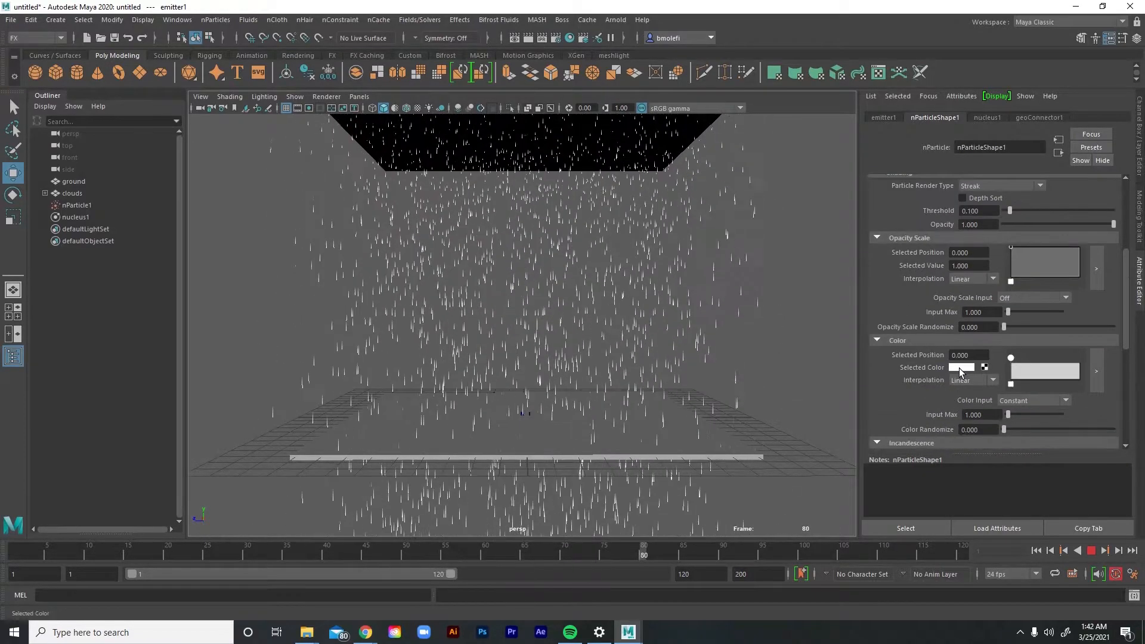
{"action": "scroll", "coordinate": [959, 368], "scroll_direction": "down", "scroll_amount": 4}
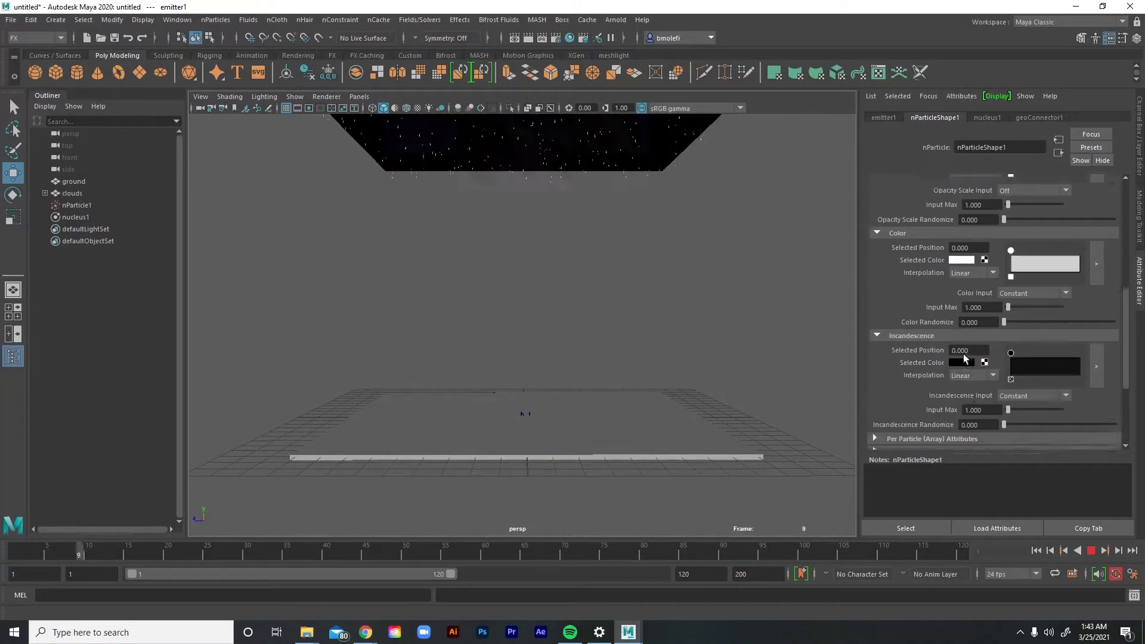
{"action": "scroll", "coordinate": [964, 353], "scroll_direction": "down", "scroll_amount": 4}
{"action": "scroll", "coordinate": [952, 338], "scroll_direction": "up", "scroll_amount": 9}
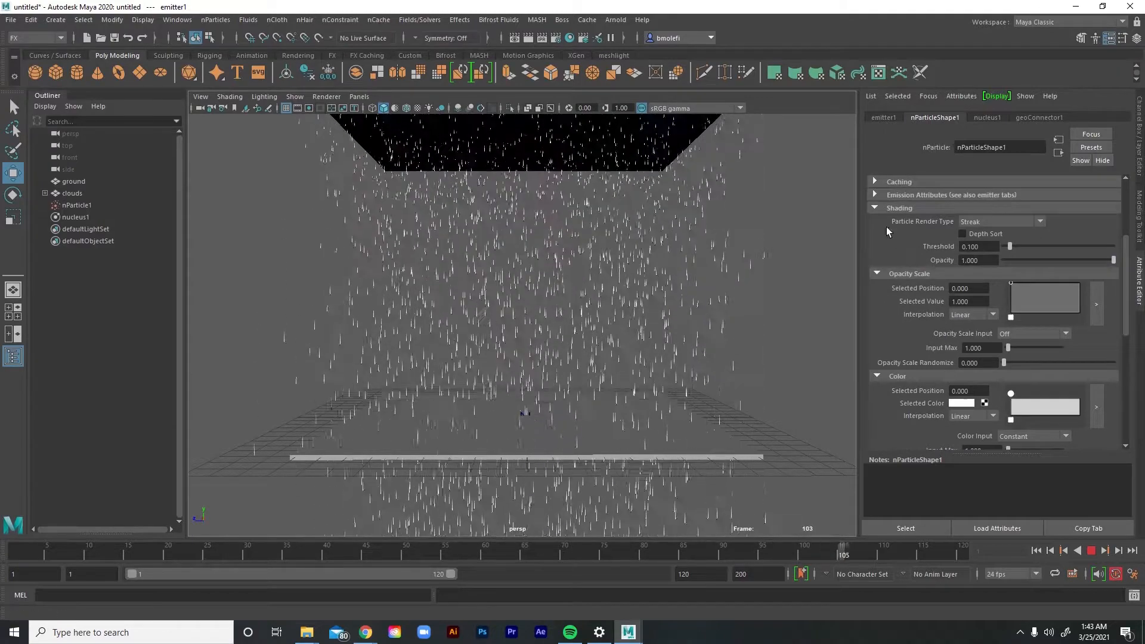
{"action": "left_click", "coordinate": [875, 208]}
Set the nParticle's Lifespan Mode to Random range
{"action": "middle_click_drag", "start_coordinate": [788, 256], "coordinate": [785, 291], "text": "alt"}
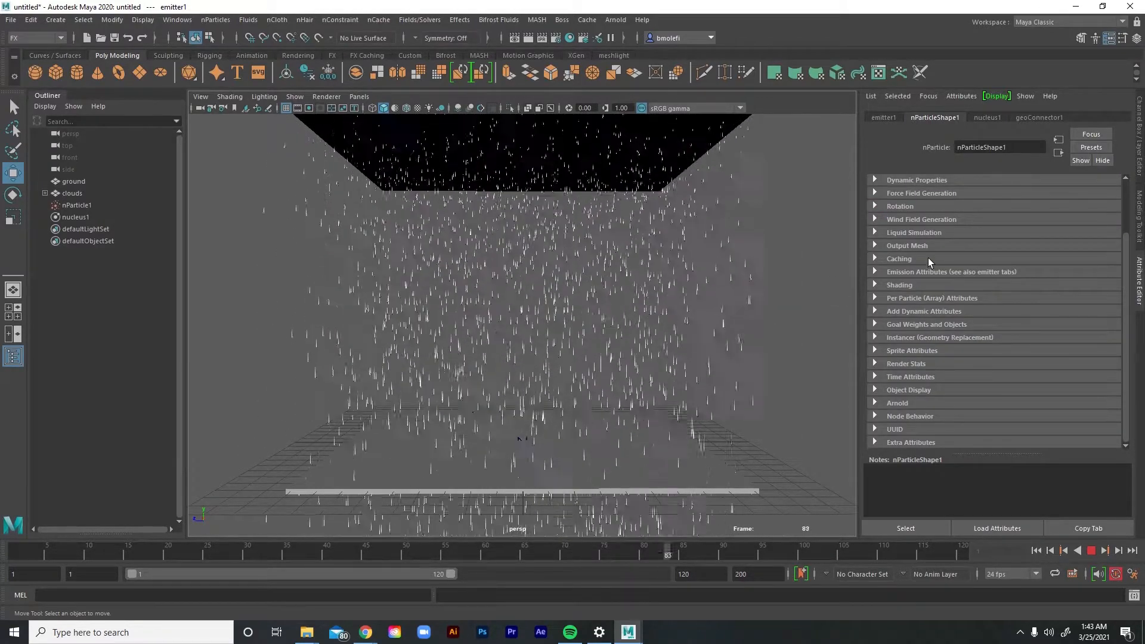
{"action": "scroll", "coordinate": [936, 214], "scroll_direction": "up", "scroll_amount": 2}
{"action": "left_click", "coordinate": [938, 205]}
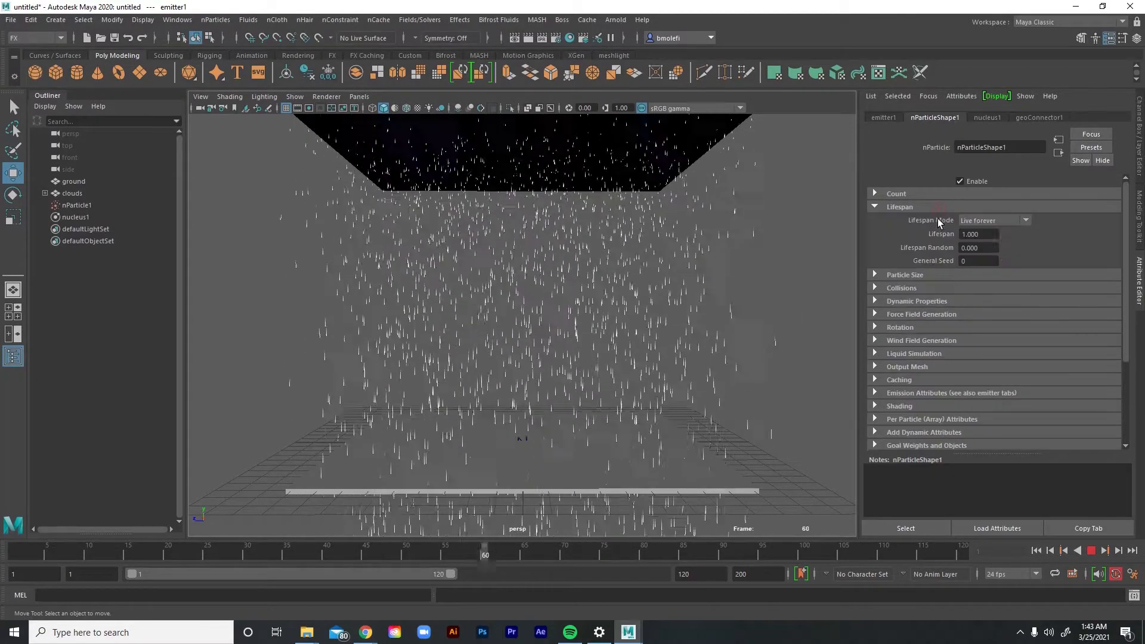
{"action": "left_click", "coordinate": [1022, 221]}
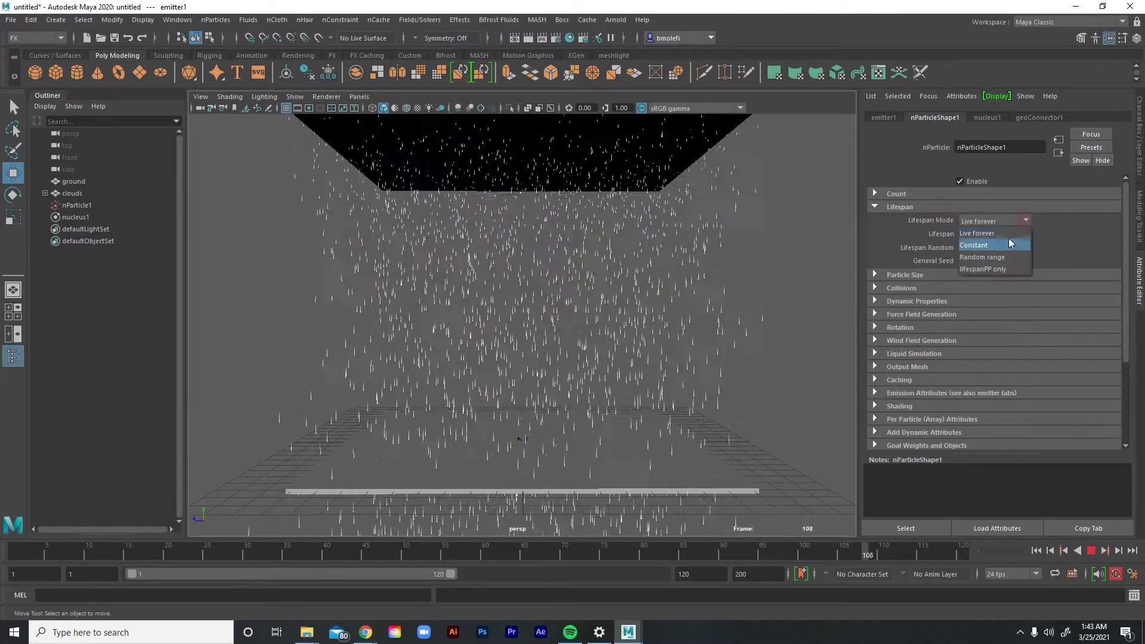
{"action": "left_click", "coordinate": [987, 260]}
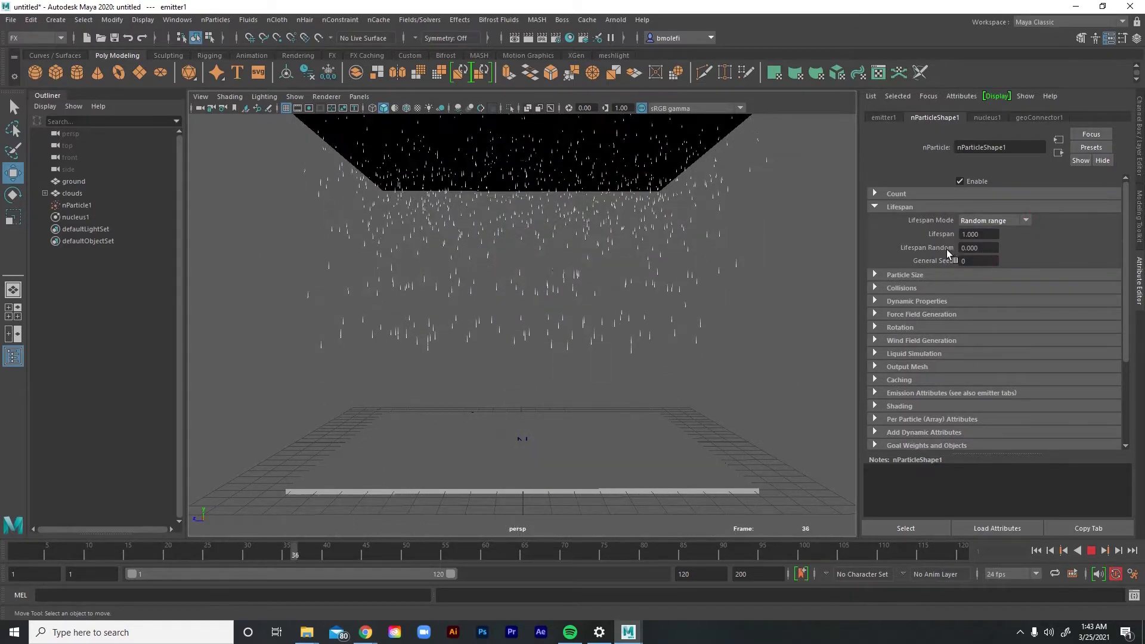
Try a Lifespan of 0.8 for the nParticle and check how far the streaks fall
{"action": "left_click", "coordinate": [966, 235]}
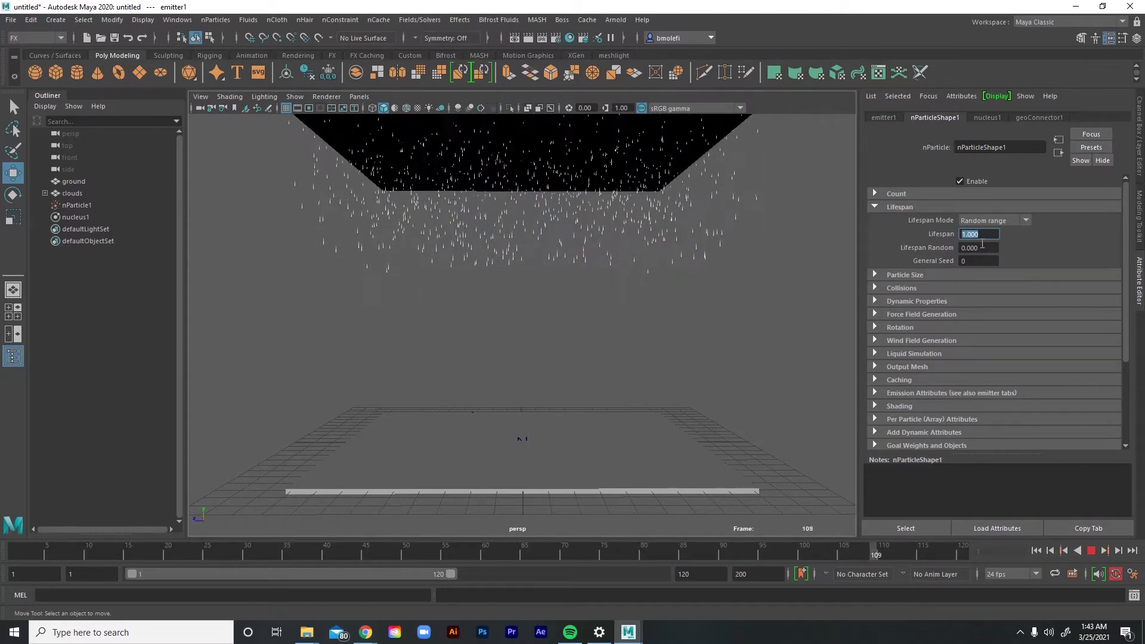
{"action": "type", "text": ".8"}
{"action": "key", "text": "Return"}
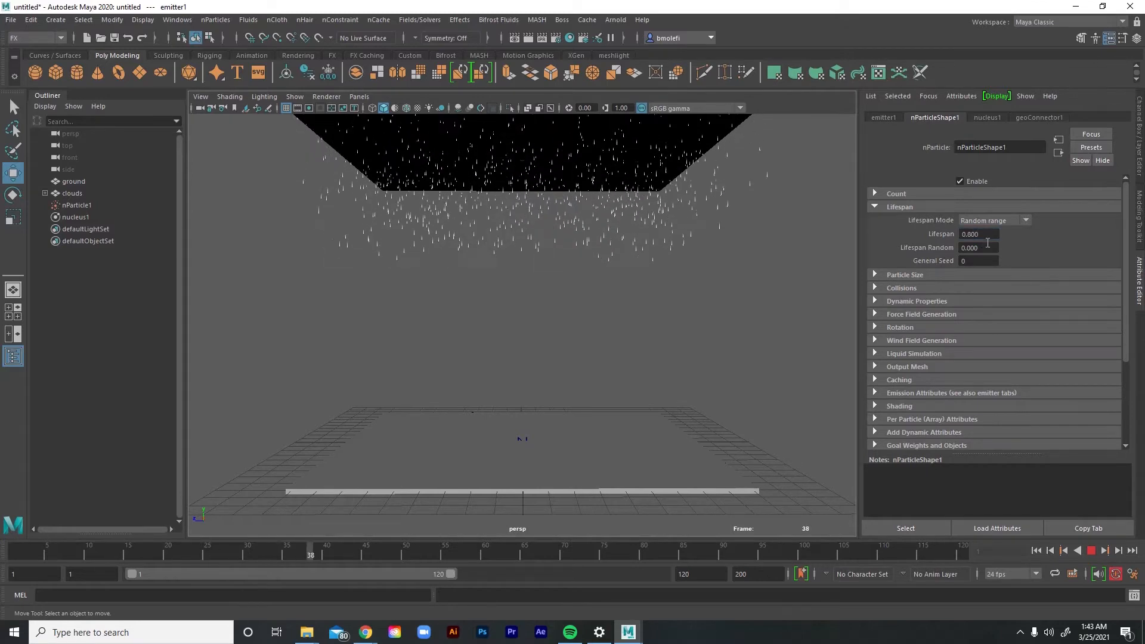
{"action": "middle_click_drag", "start_coordinate": [766, 383], "coordinate": [791, 359], "text": "alt"}
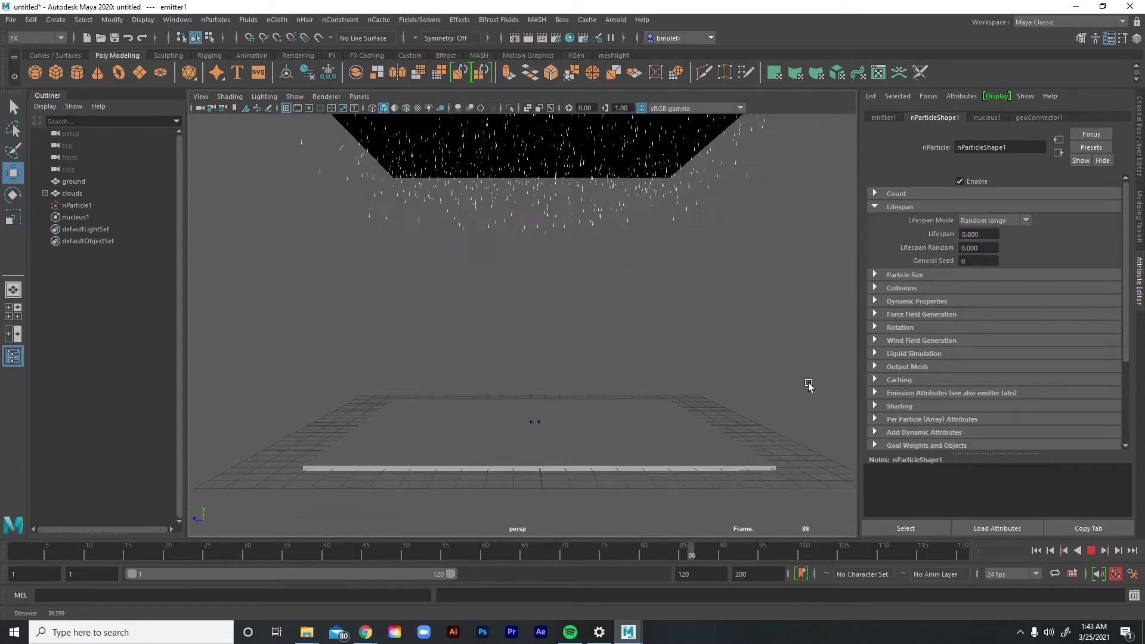
{"action": "right_click_drag", "start_coordinate": [808, 383], "coordinate": [794, 351], "text": "alt"}
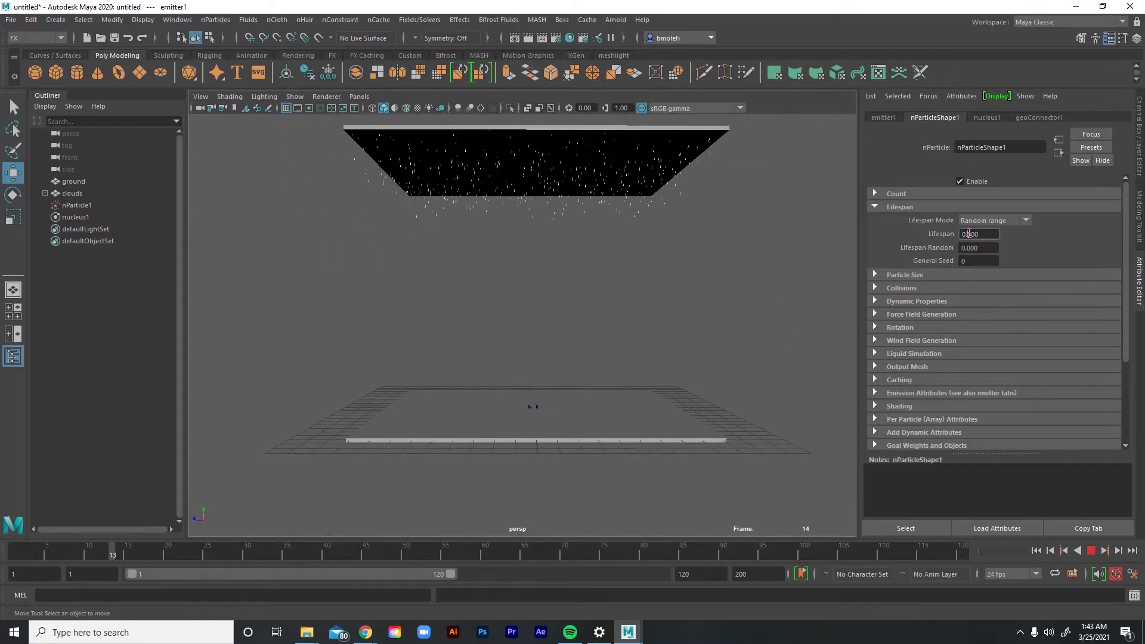
Try a Lifespan of 2.8 for the nParticle and check how far the streaks fall relative to the ground slab
{"action": "key", "text": "BackSpace"}
{"action": "key", "text": "BackSpace"}
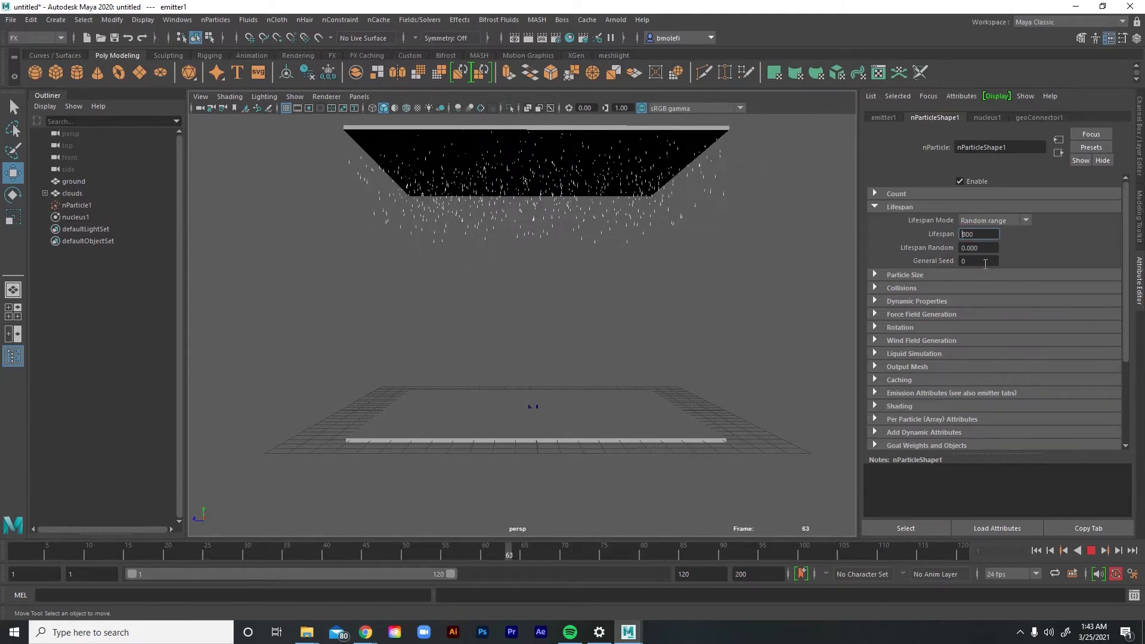
{"action": "key", "text": "Return"}
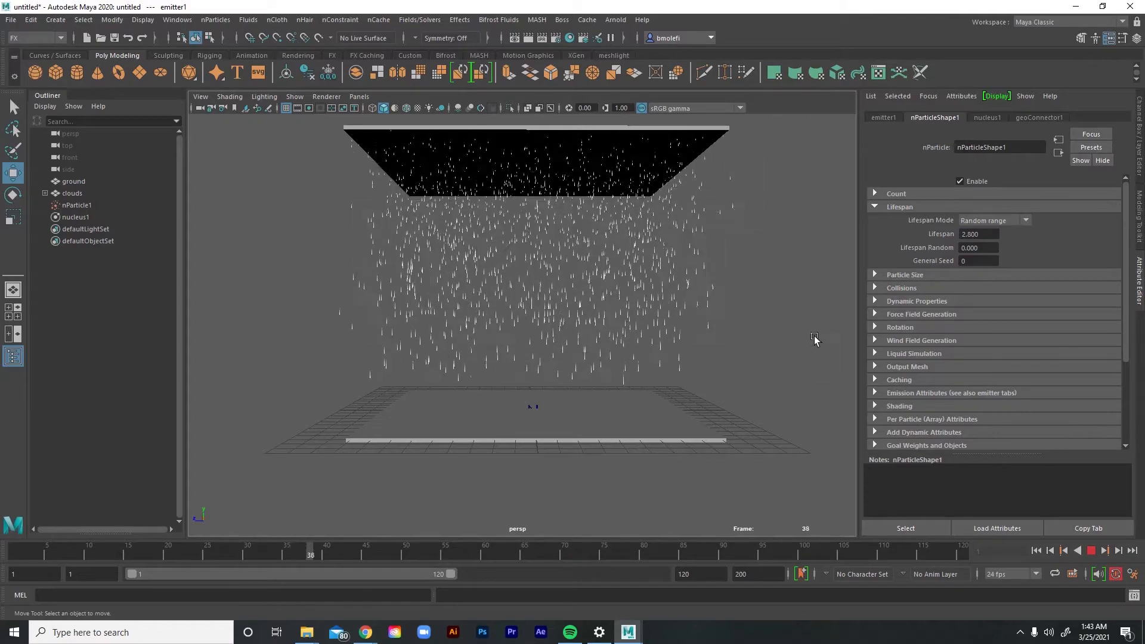
{"action": "middle_click_drag", "start_coordinate": [787, 423], "coordinate": [757, 357], "text": "alt"}
{"action": "scroll", "coordinate": [745, 307], "scroll_direction": "down", "scroll_amount": 4}
{"action": "scroll", "coordinate": [755, 246], "scroll_direction": "up", "scroll_amount": 3}
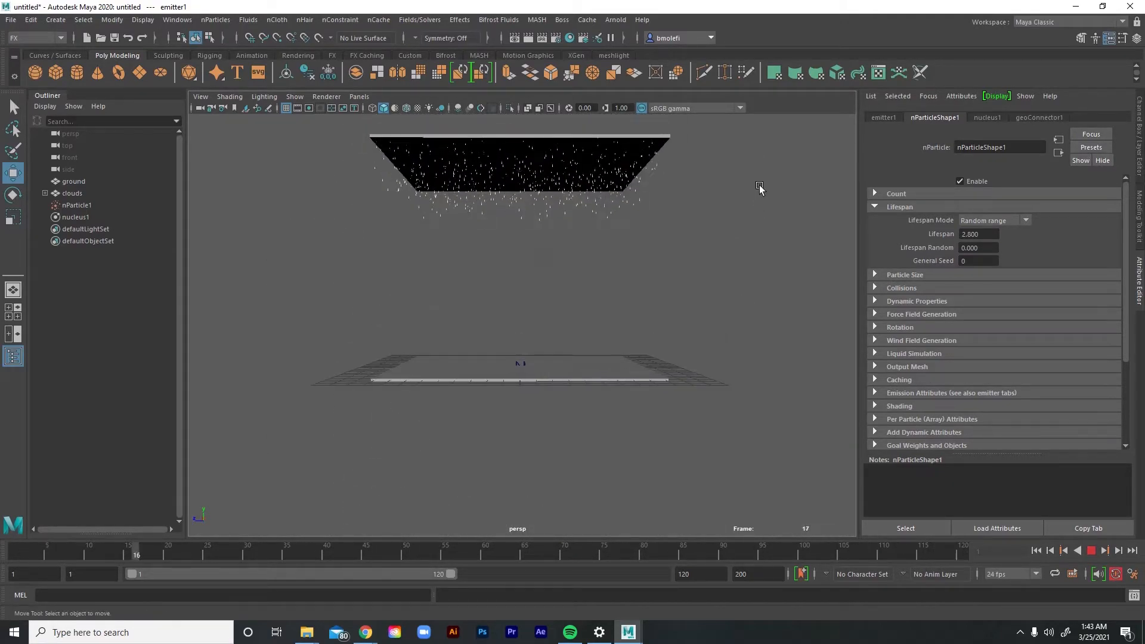
{"action": "scroll", "coordinate": [760, 191], "scroll_direction": "up", "scroll_amount": 5}
Set the nParticle's Lifespan to 1.8 and check from several angles where the streaks end at the ground slab
{"action": "left_click", "coordinate": [966, 234]}
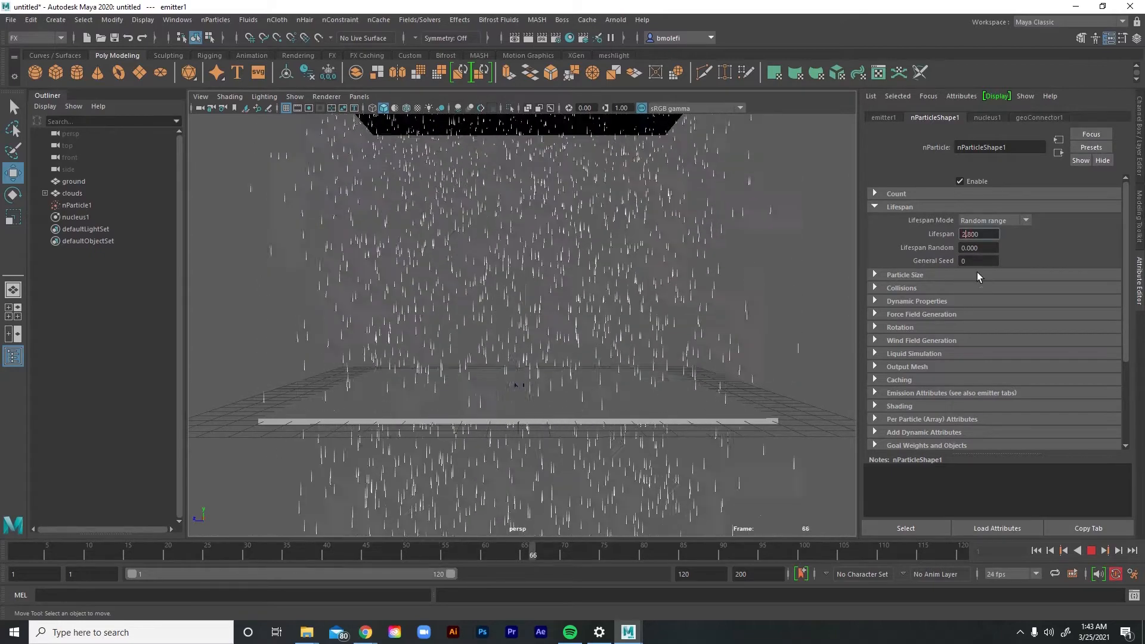
{"action": "key", "text": "BackSpace"}
{"action": "type", "text": "1"}
{"action": "key", "text": "Return"}
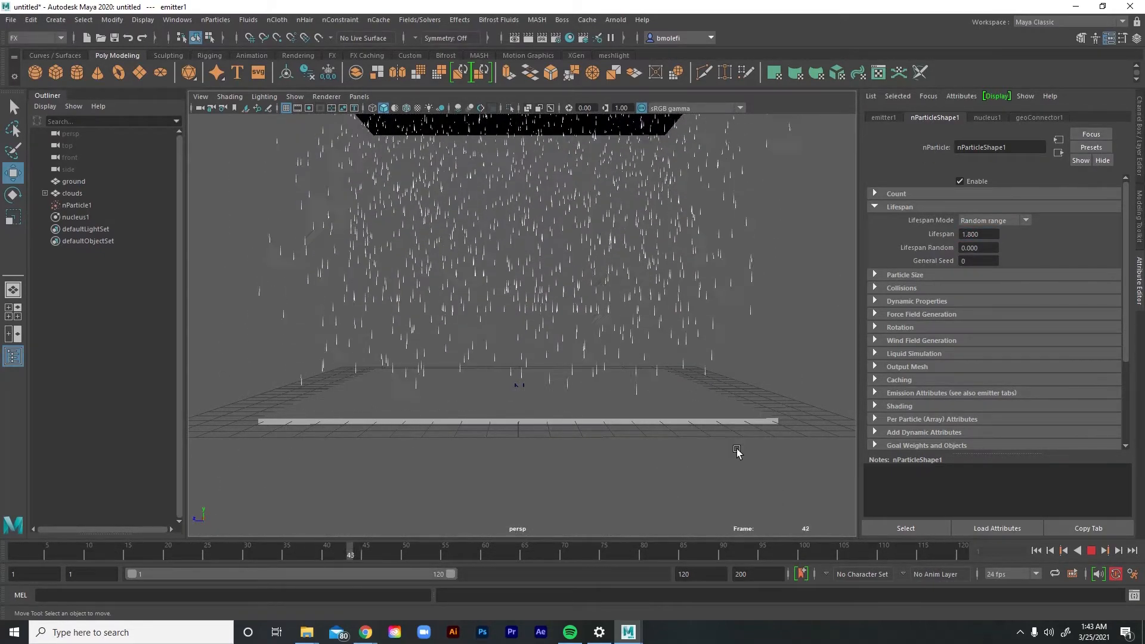
{"action": "left_click_drag", "start_coordinate": [787, 424], "coordinate": [787, 455], "text": "alt"}
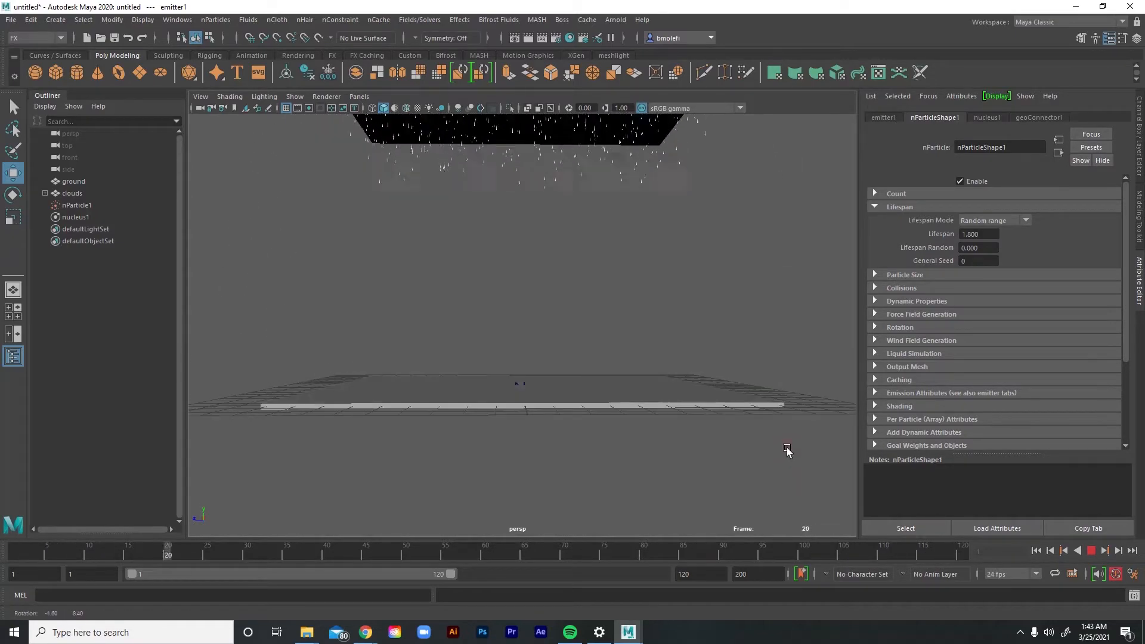
{"action": "left_click_drag", "start_coordinate": [636, 437], "coordinate": [641, 410], "text": "alt"}
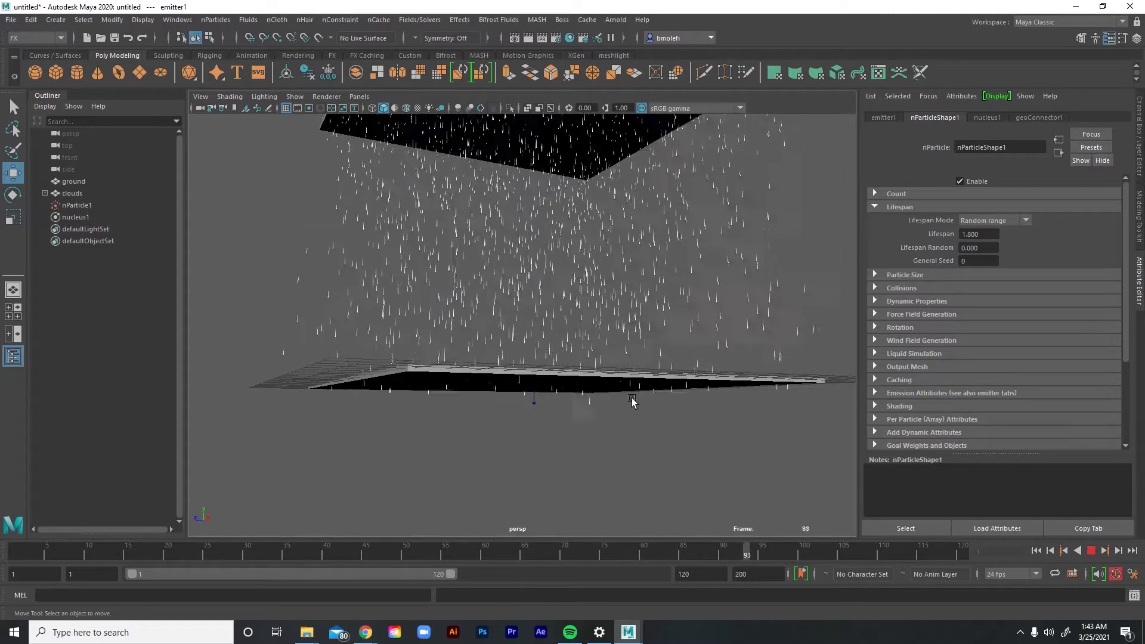
{"action": "left_click_drag", "start_coordinate": [693, 407], "coordinate": [583, 404], "text": "alt"}
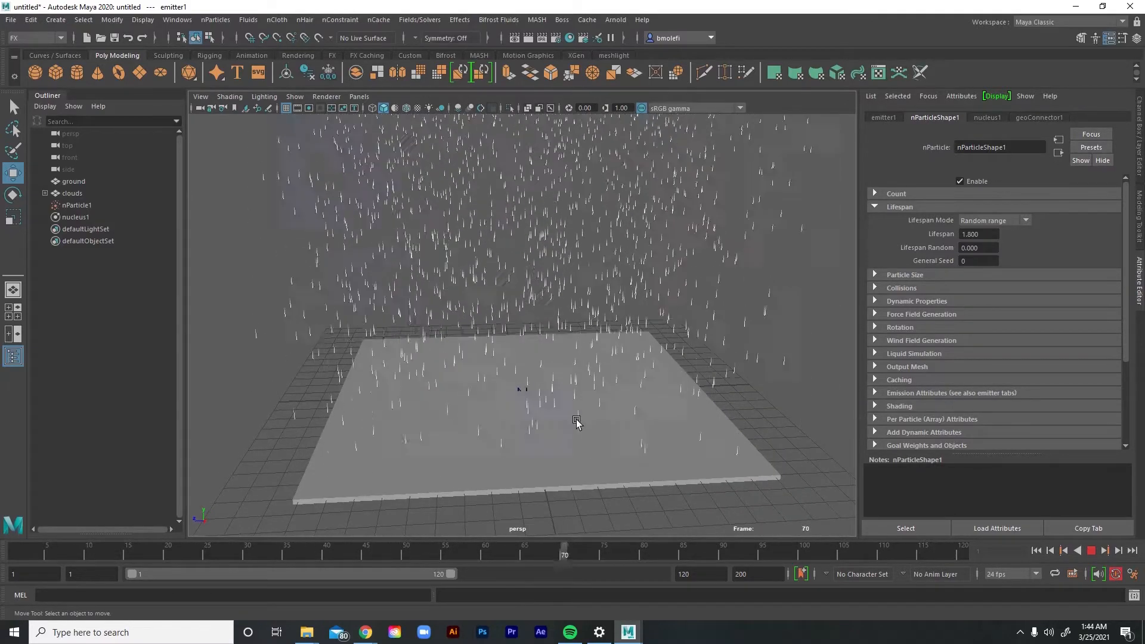
Collapse the lifespan settings, view the nucleus solver's gravity and wind attributes, and return to the nParticle shape's attributes
{"action": "left_click", "coordinate": [914, 207]}
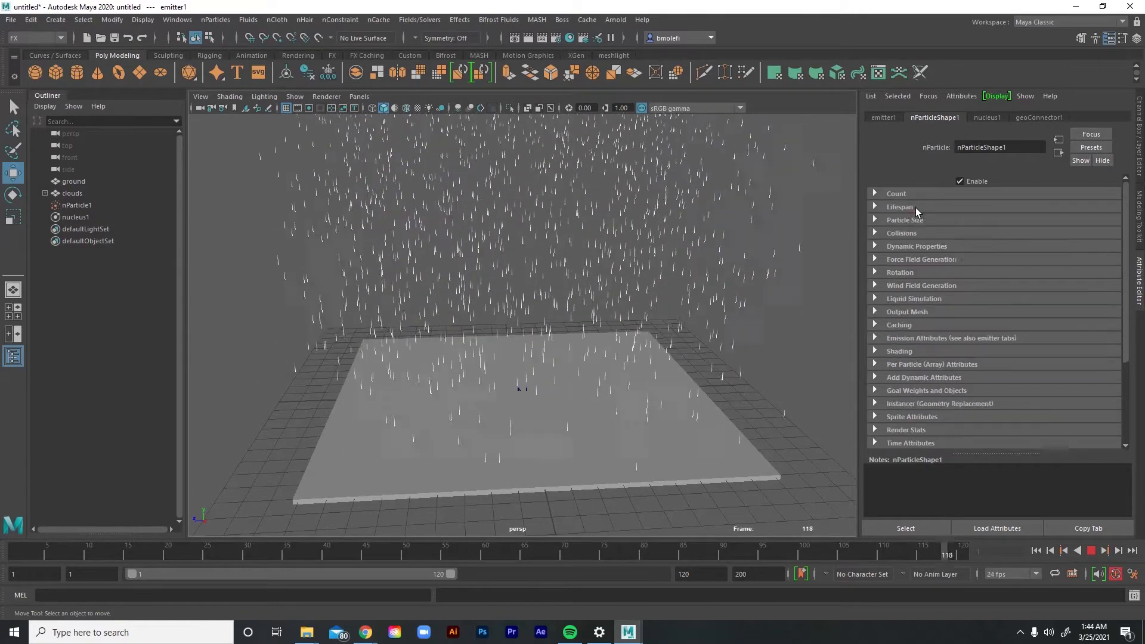
{"action": "left_click", "coordinate": [988, 119]}
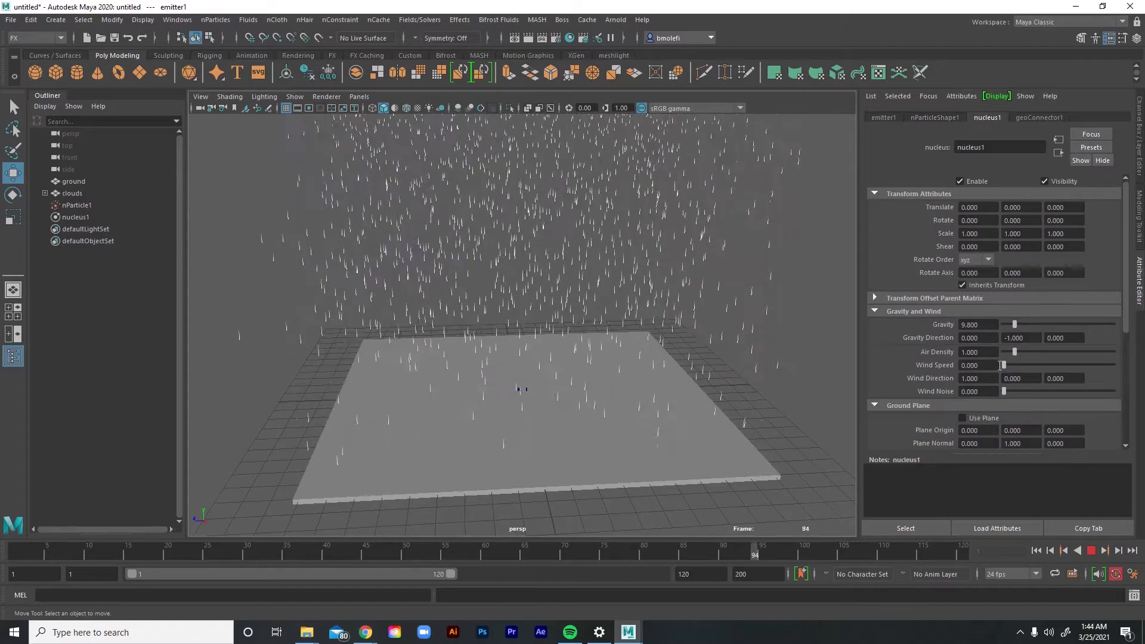
{"action": "left_click", "coordinate": [938, 120]}
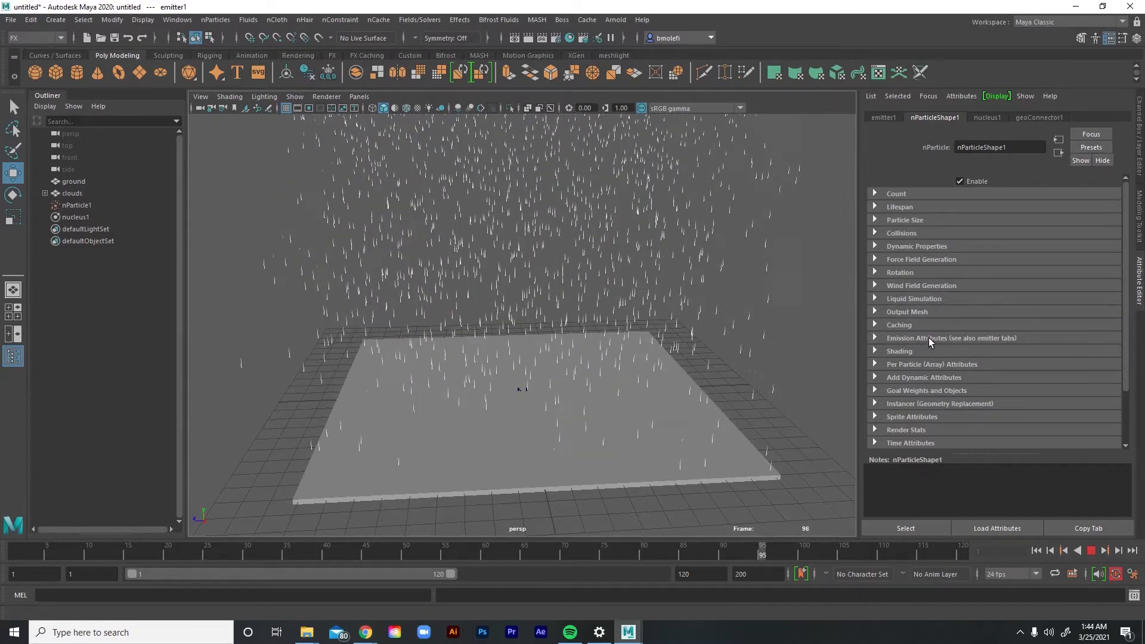
Set the nParticle's collision Bounce to 0.099, after looking through its force field and dynamic properties
{"action": "left_click", "coordinate": [935, 263]}
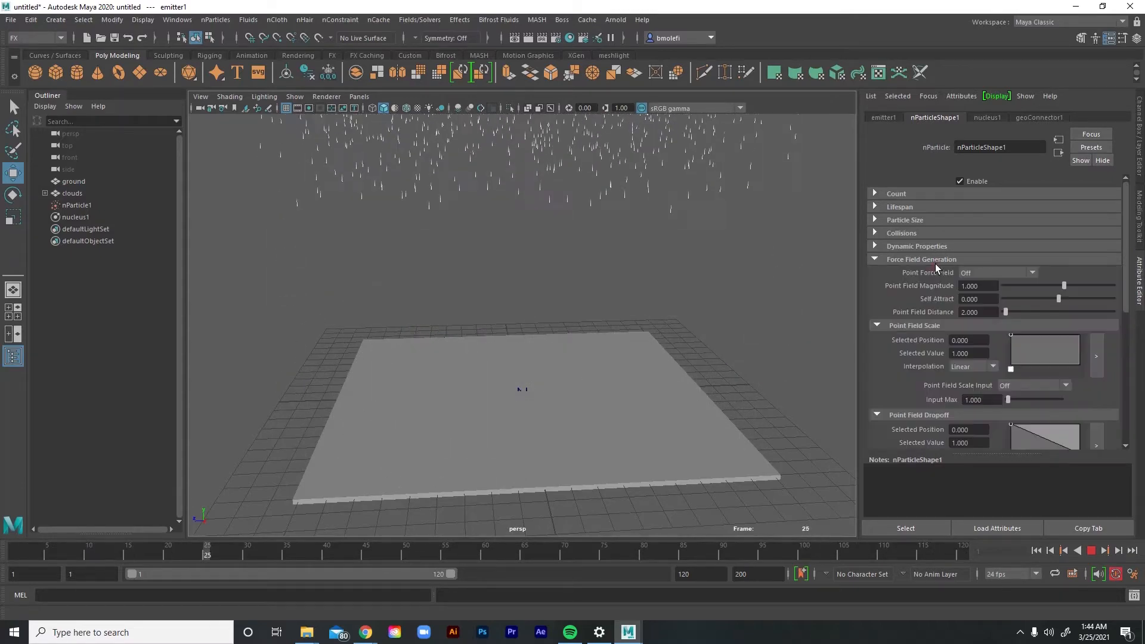
{"action": "left_click", "coordinate": [937, 263]}
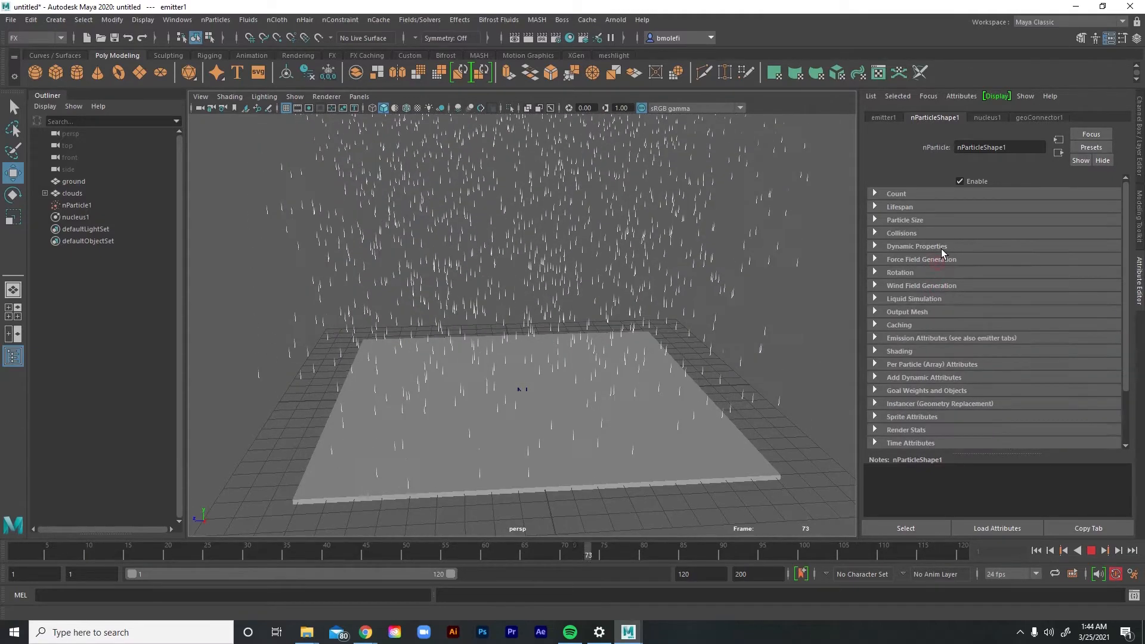
{"action": "left_click", "coordinate": [941, 247]}
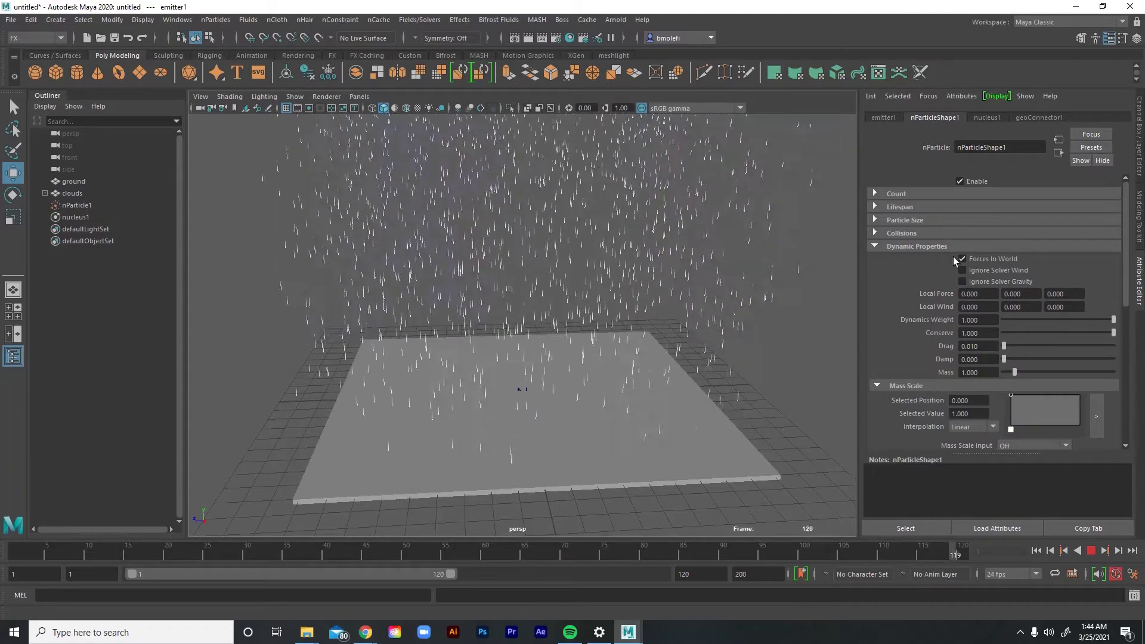
{"action": "left_click", "coordinate": [943, 247]}
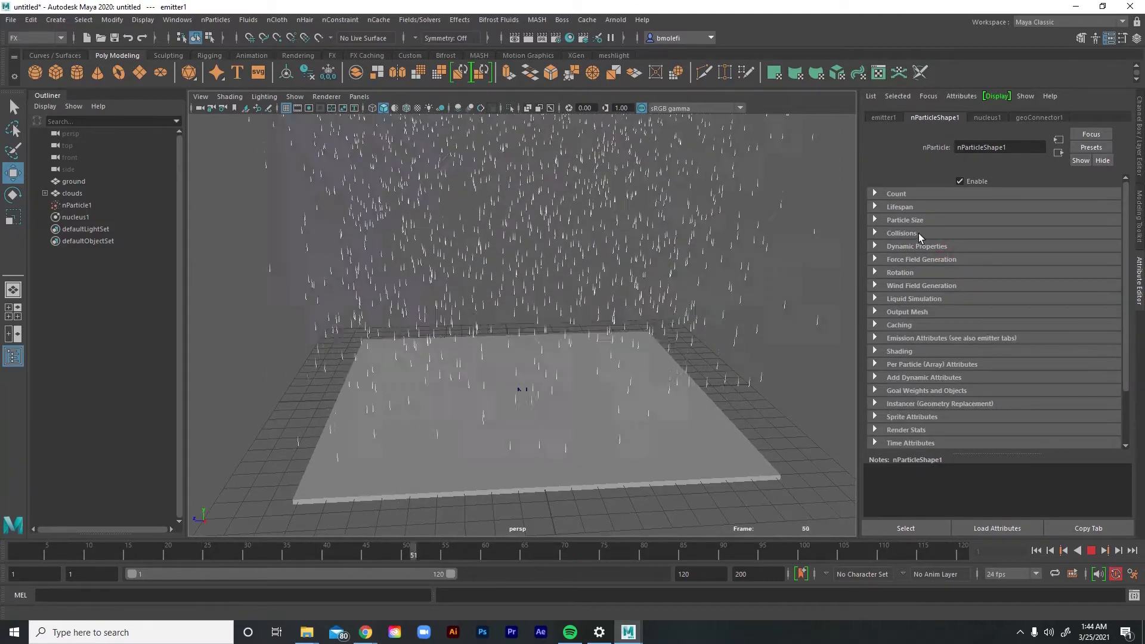
{"action": "left_click", "coordinate": [919, 234]}
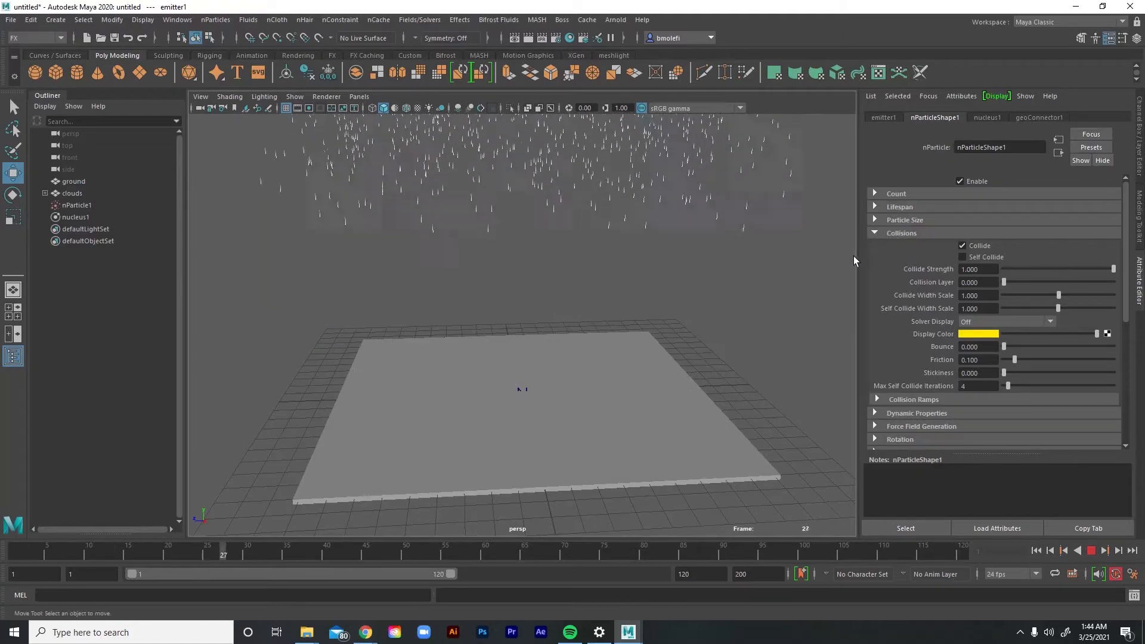
{"action": "left_click_drag", "start_coordinate": [1004, 347], "coordinate": [1015, 347]}
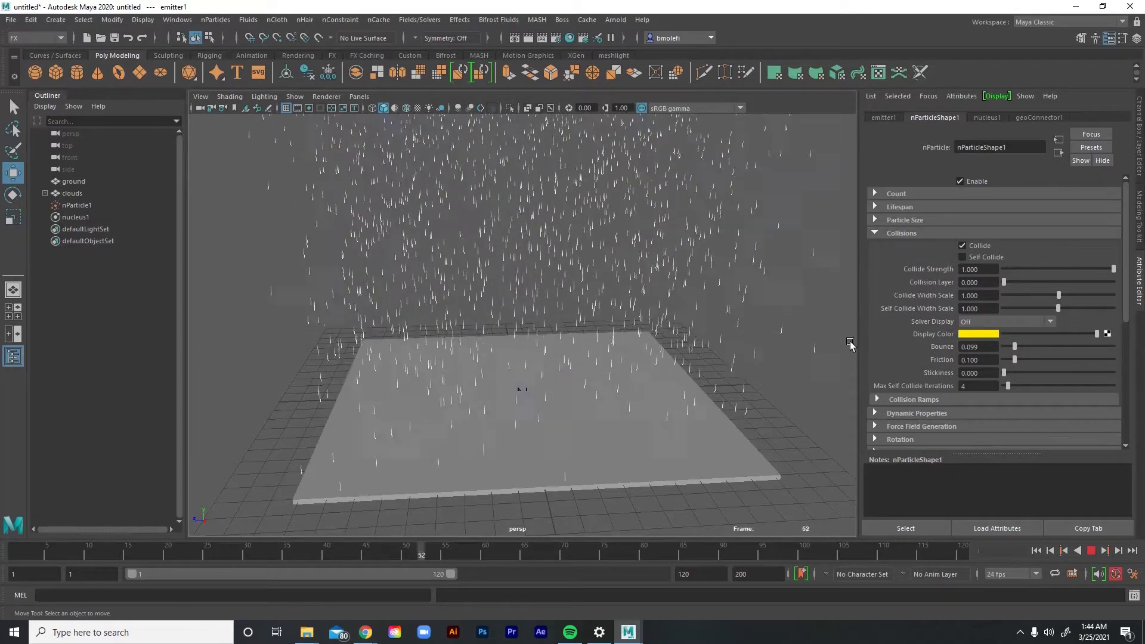
Check from several angles how the streaks meet the ground slab, and stop the playback
{"action": "scroll", "coordinate": [628, 329], "scroll_direction": "down", "scroll_amount": 5}
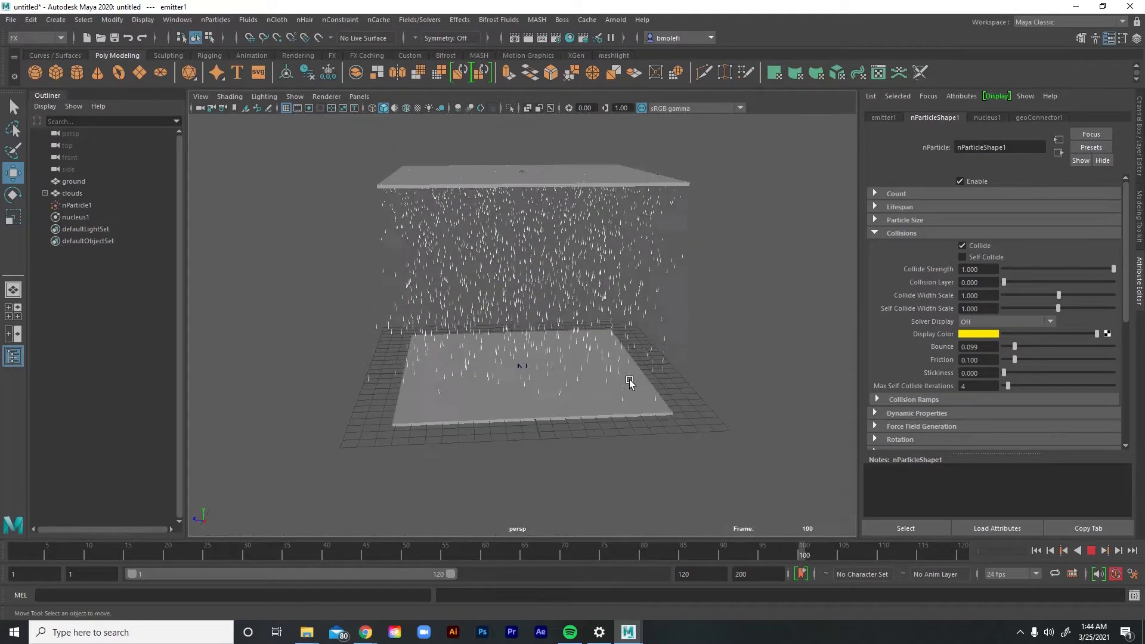
{"action": "left_click", "coordinate": [673, 408]}
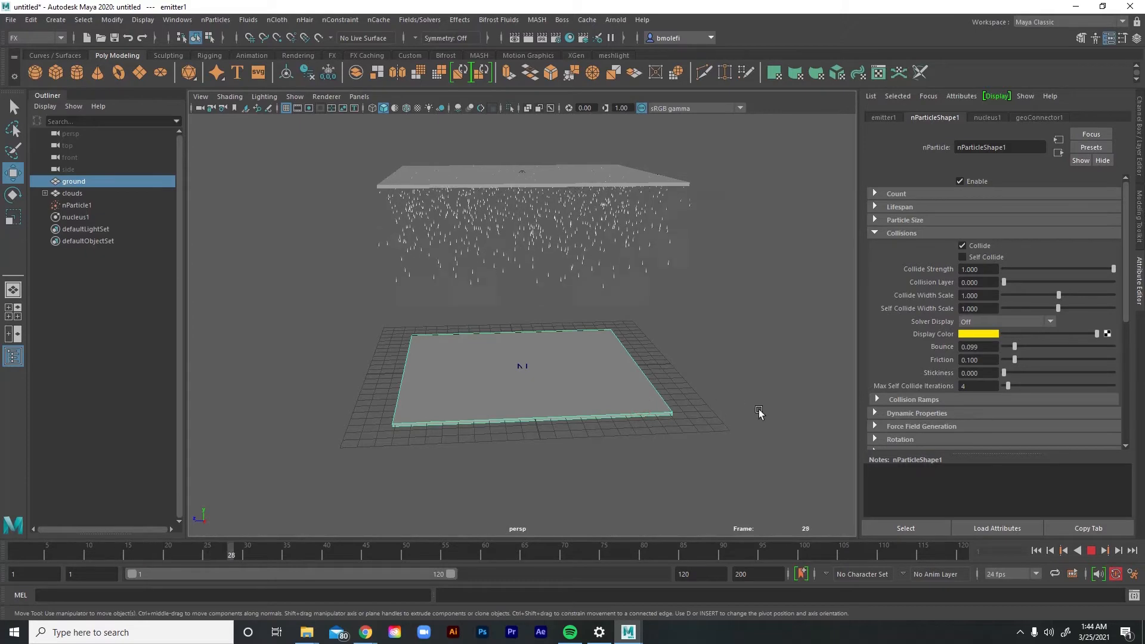
{"action": "left_click", "coordinate": [747, 388]}
{"action": "left_click_drag", "start_coordinate": [742, 356], "coordinate": [654, 305], "text": "alt"}
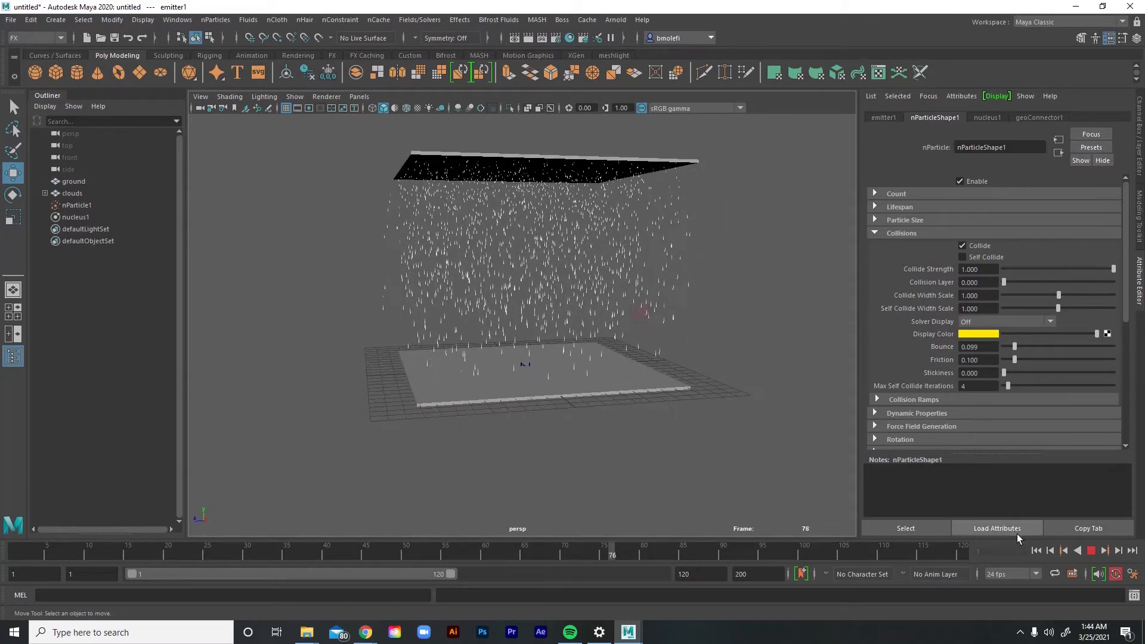
{"action": "left_click", "coordinate": [1091, 551]}
{"action": "middle_click_drag", "start_coordinate": [749, 333], "coordinate": [735, 345], "text": "alt"}
{"action": "left_click_drag", "start_coordinate": [735, 346], "coordinate": [825, 385], "text": "alt"}
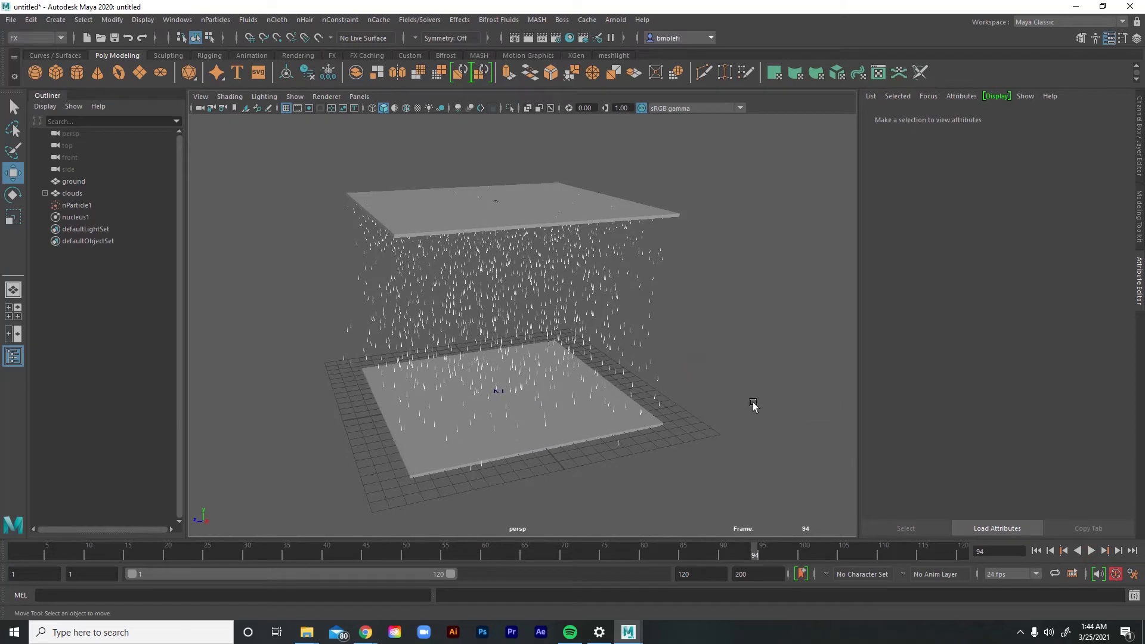
Select the nParticle together with the ground slab and create a passive collider on the nucleus1 solver
{"action": "left_click_drag", "start_coordinate": [604, 160], "coordinate": [706, 303]}
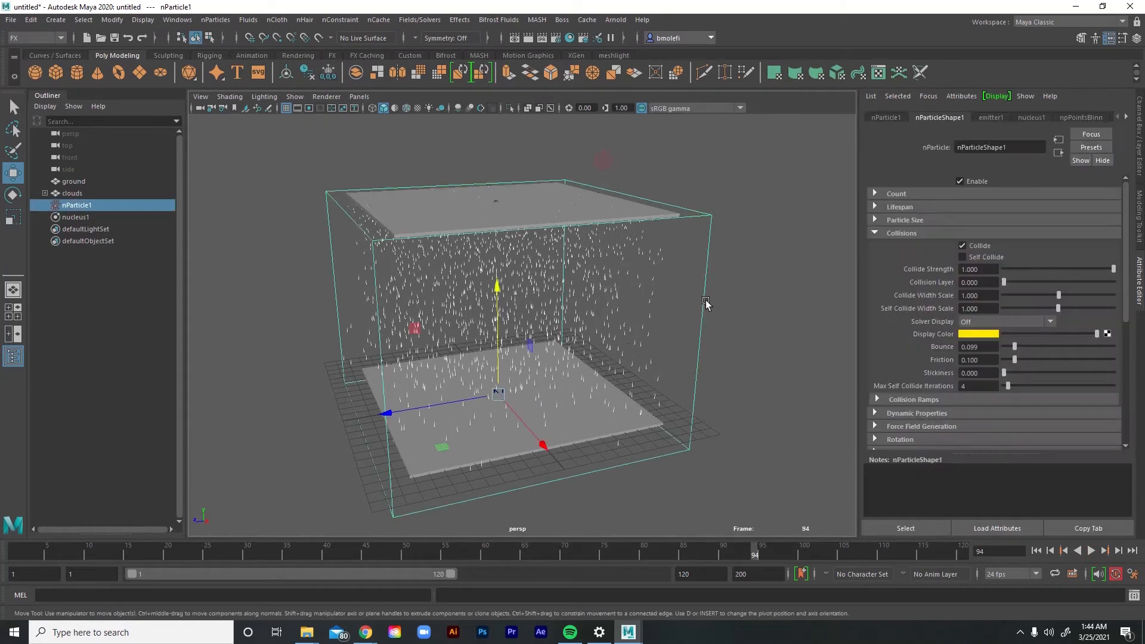
{"action": "left_click", "coordinate": [731, 349]}
{"action": "mouse_move", "coordinate": [728, 350]}
{"action": "left_mouse_down", "text": "alt"}
{"action": "mouse_move", "coordinate": [703, 378]}
{"action": "mouse_move", "coordinate": [744, 322]}
{"action": "mouse_move", "coordinate": [736, 334]}
{"action": "left_mouse_up", "text": "alt"}
{"action": "left_click_drag", "start_coordinate": [769, 239], "coordinate": [631, 100]}
{"action": "left_click_drag", "start_coordinate": [680, 404], "coordinate": [698, 402], "text": "alt"}
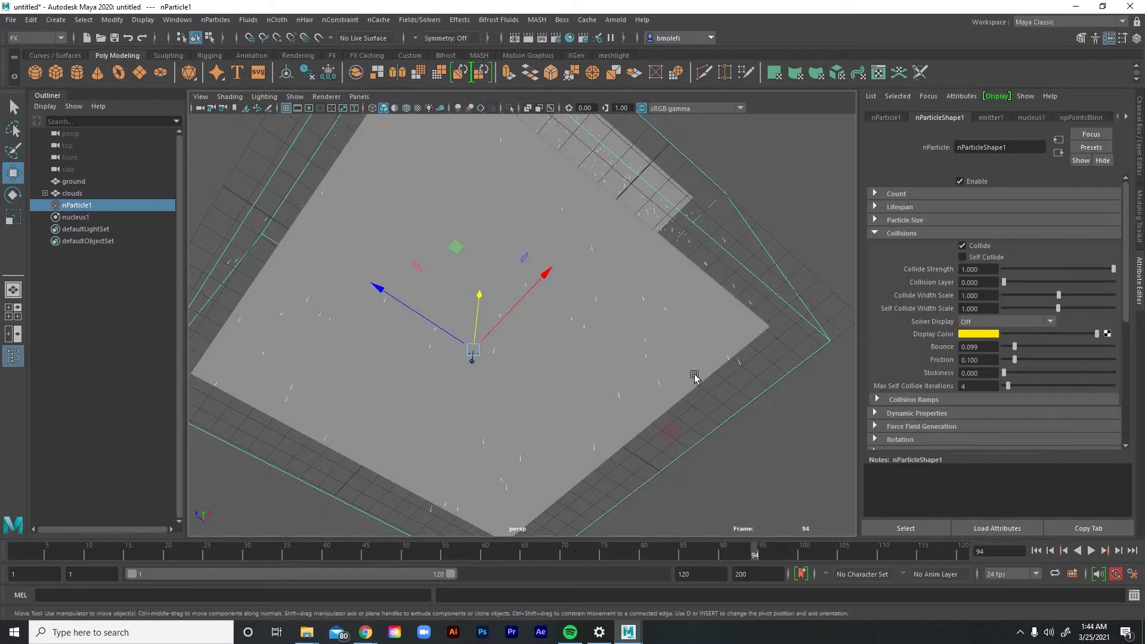
{"action": "left_click", "coordinate": [715, 325], "text": "shift"}
{"action": "left_click_drag", "start_coordinate": [748, 333], "coordinate": [739, 384], "text": "alt"}
{"action": "left_click", "coordinate": [276, 21]}
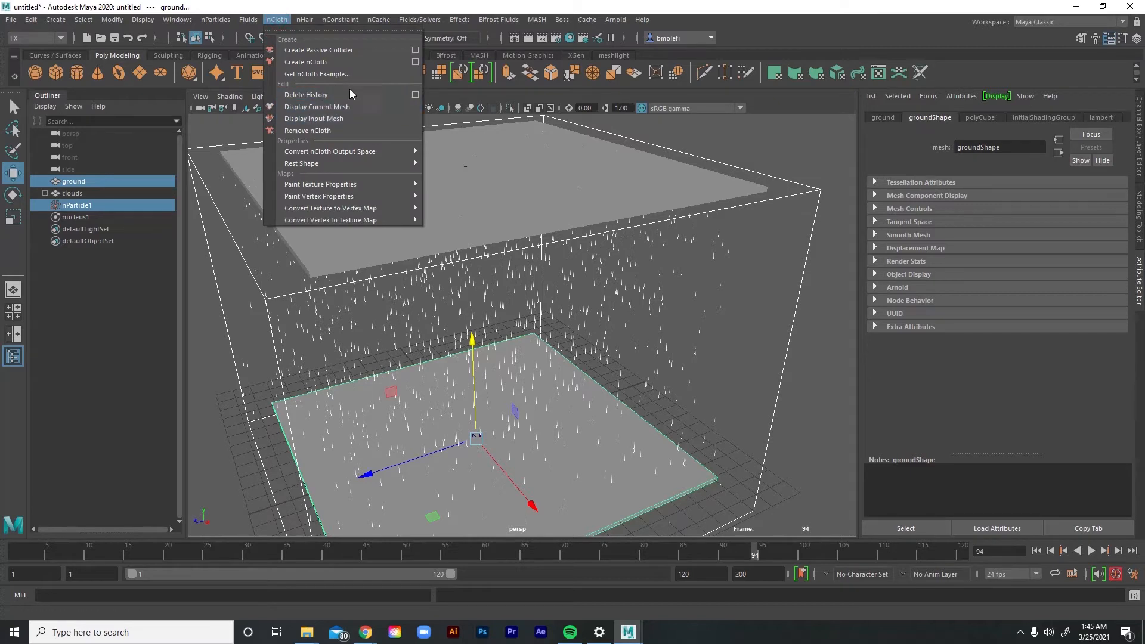
{"action": "left_click", "coordinate": [416, 49]}
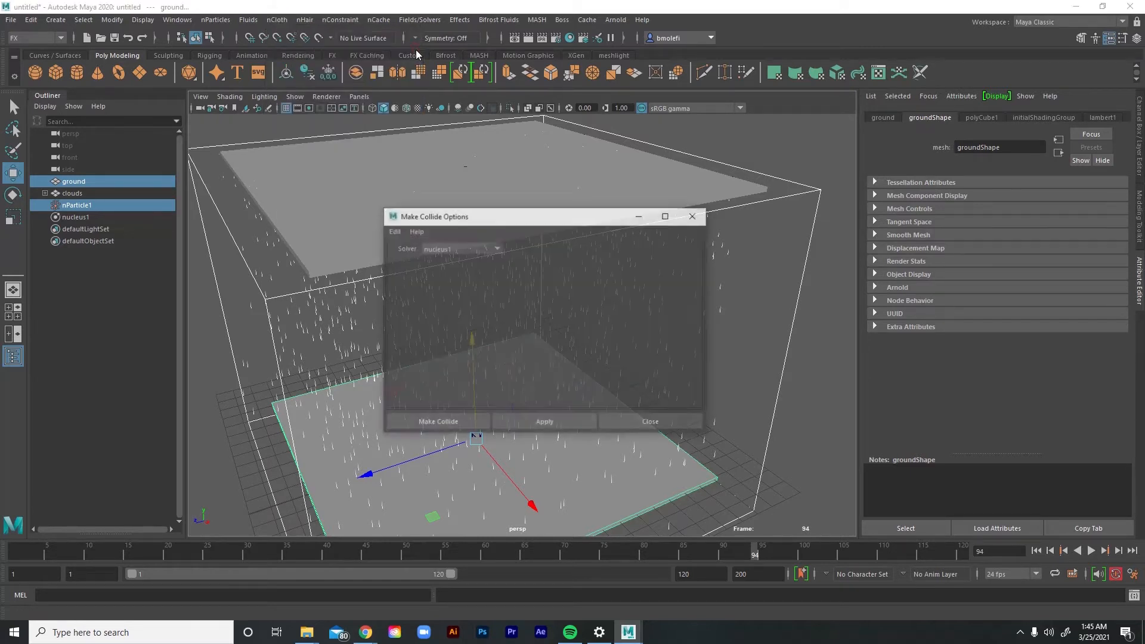
{"action": "left_click", "coordinate": [393, 231]}
{"action": "left_click", "coordinate": [412, 253]}
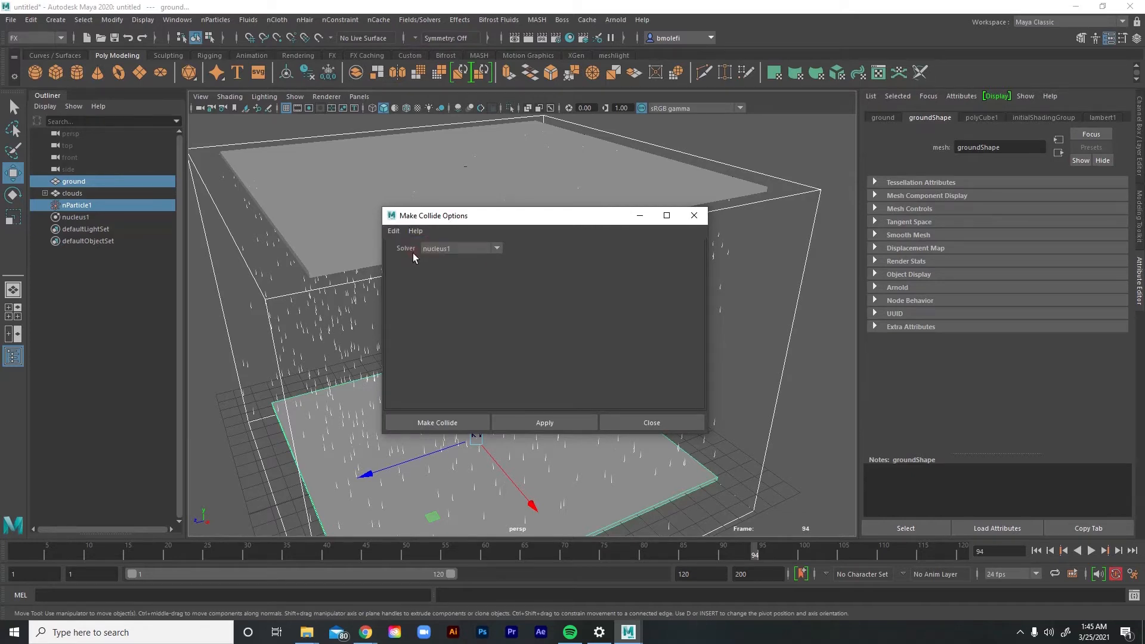
{"action": "left_click", "coordinate": [533, 421]}
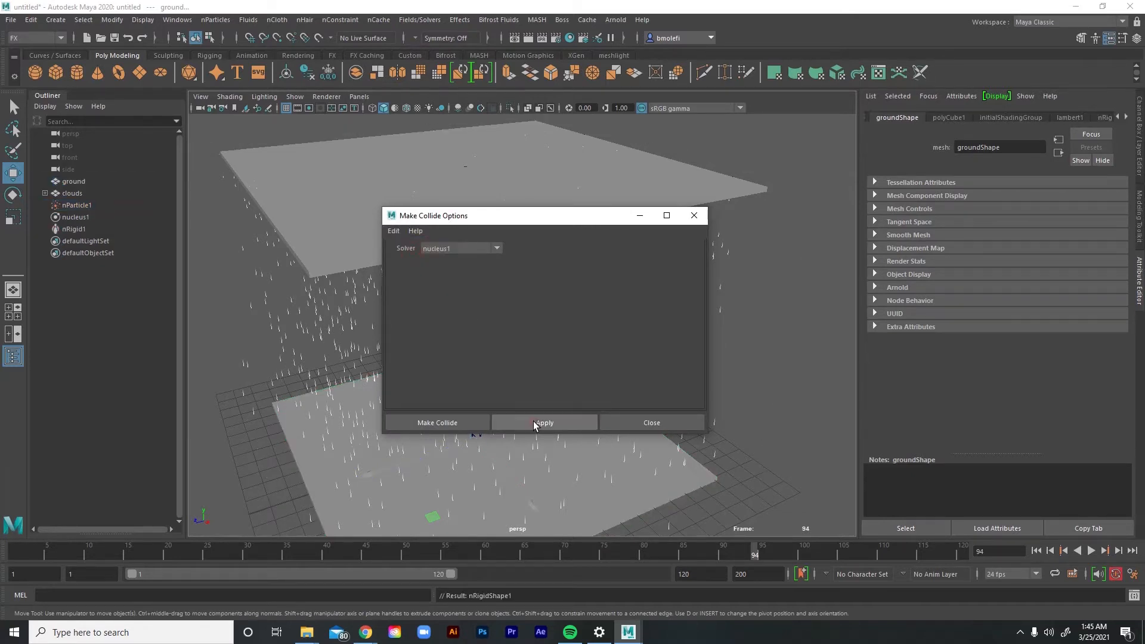
{"action": "left_click", "coordinate": [464, 424]}
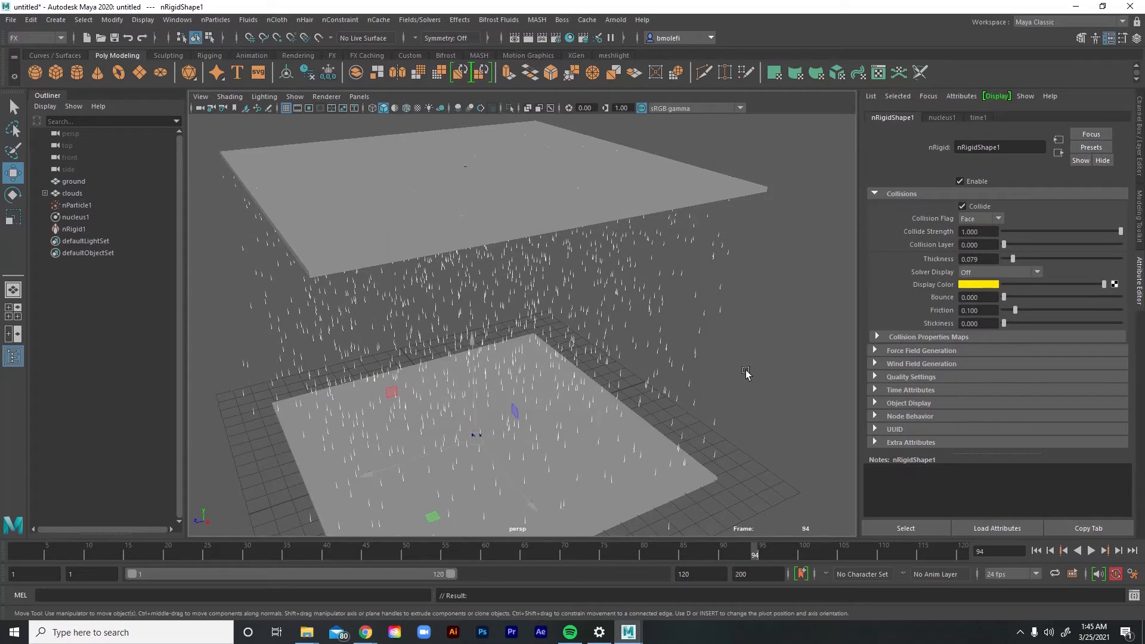
Play the simulation and set the ground collider's Bounce to 0.139, checking the impacts up close and from farther away
{"action": "middle_click_drag", "start_coordinate": [616, 385], "coordinate": [622, 334], "text": "alt"}
{"action": "key", "text": "alt+v"}
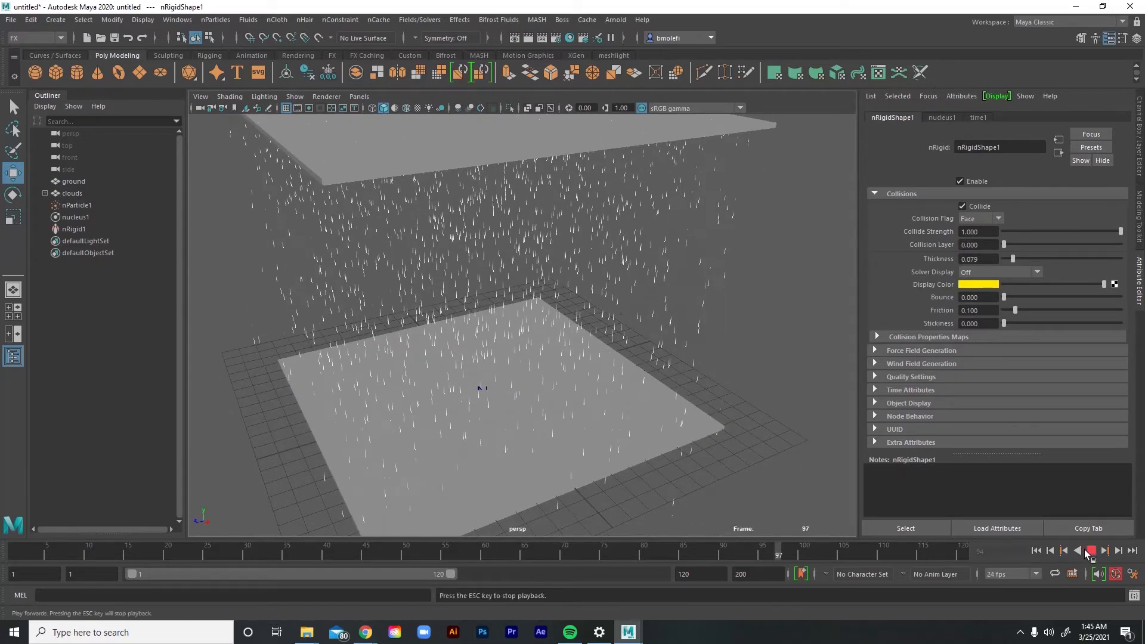
{"action": "middle_click_drag", "start_coordinate": [725, 500], "coordinate": [746, 465], "text": "alt"}
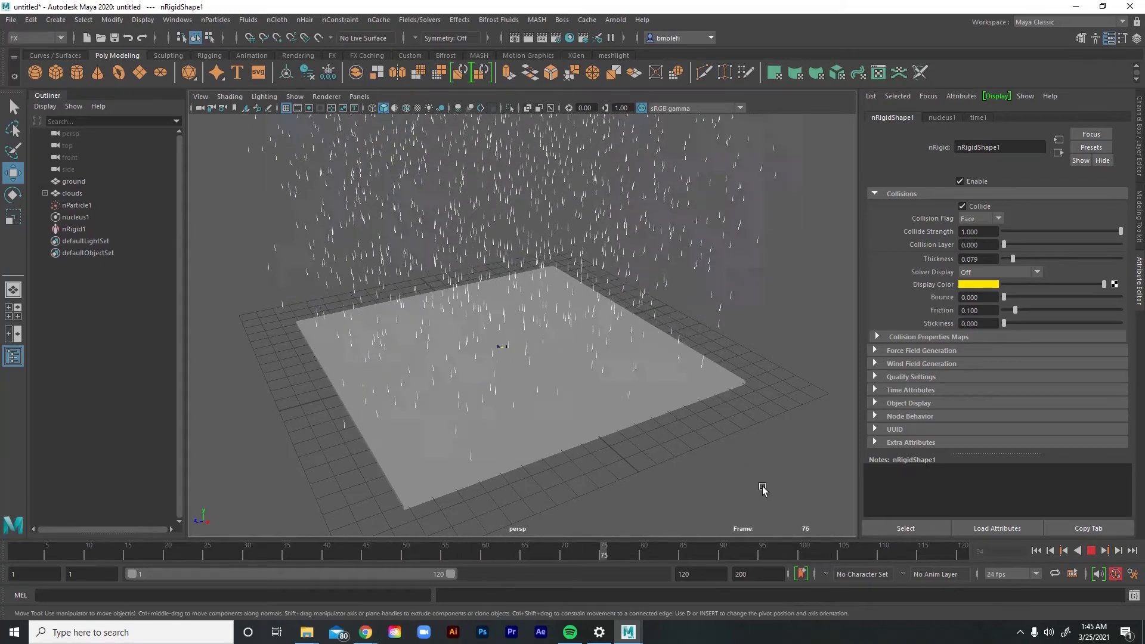
{"action": "left_click_drag", "start_coordinate": [738, 482], "coordinate": [753, 454], "text": "alt"}
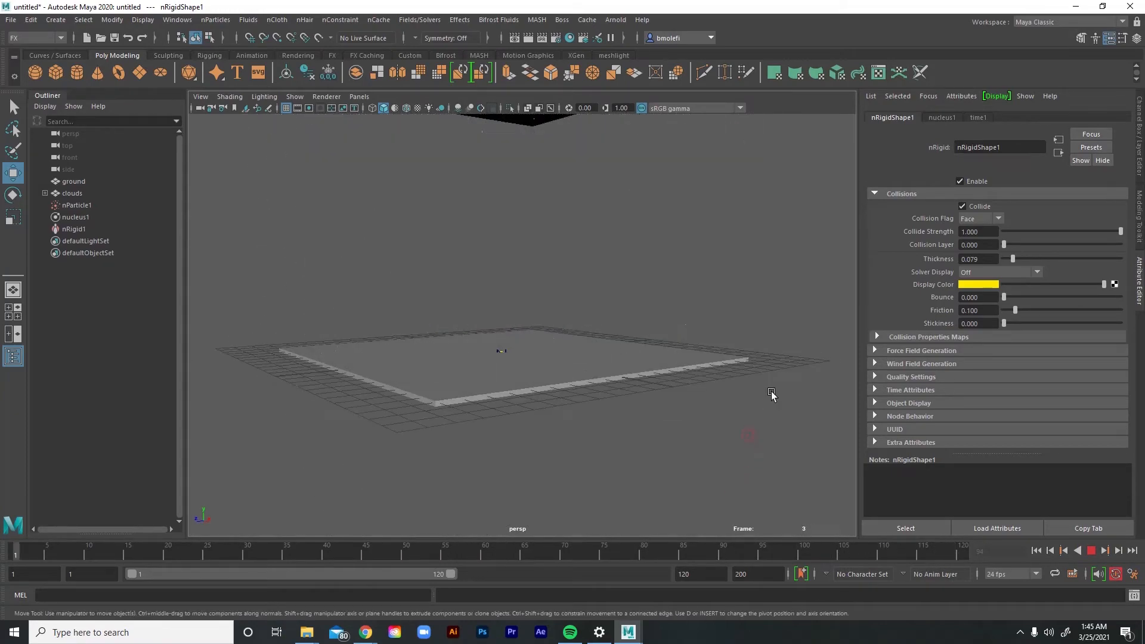
{"action": "right_click_drag", "start_coordinate": [772, 396], "coordinate": [773, 443], "text": "alt"}
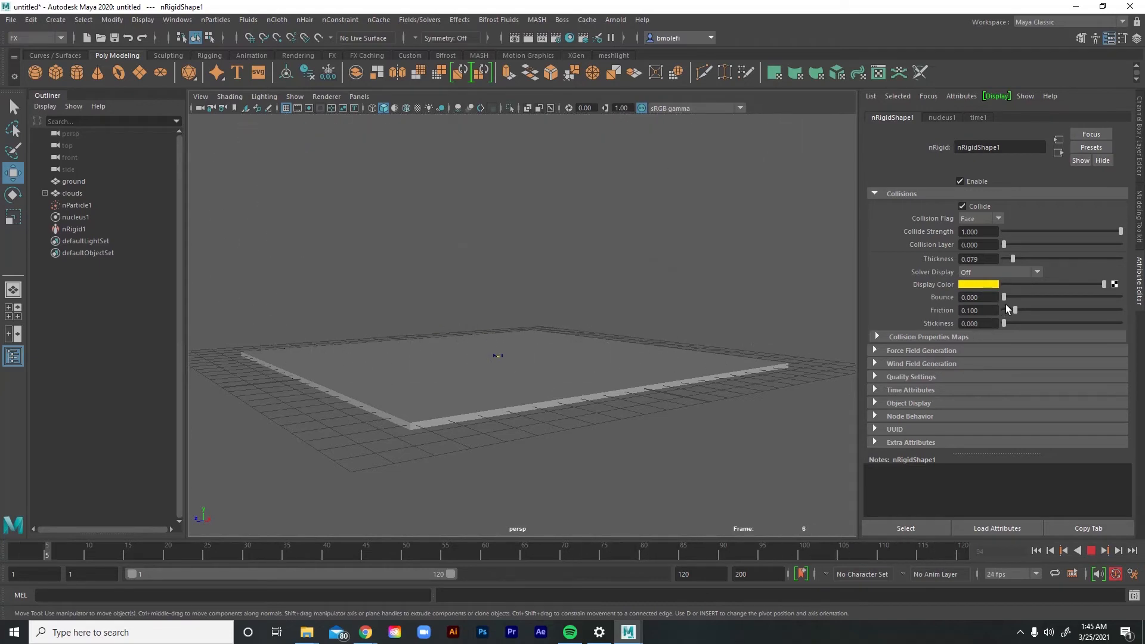
{"action": "left_click_drag", "start_coordinate": [1010, 298], "coordinate": [1011, 298]}
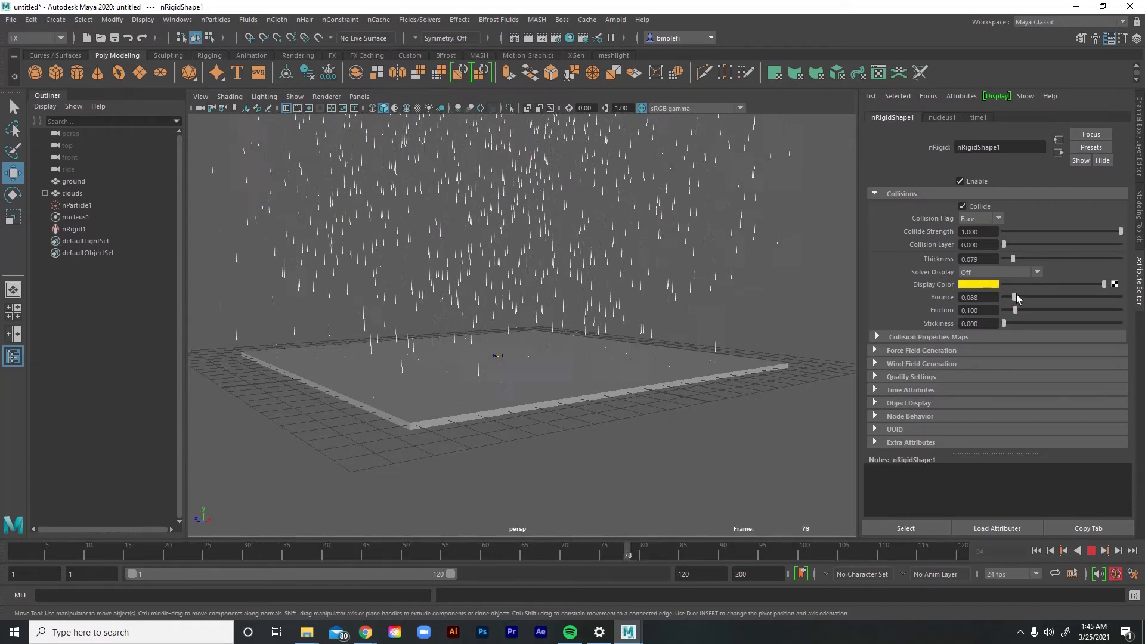
{"action": "left_click_drag", "start_coordinate": [670, 466], "coordinate": [655, 457], "text": "alt"}
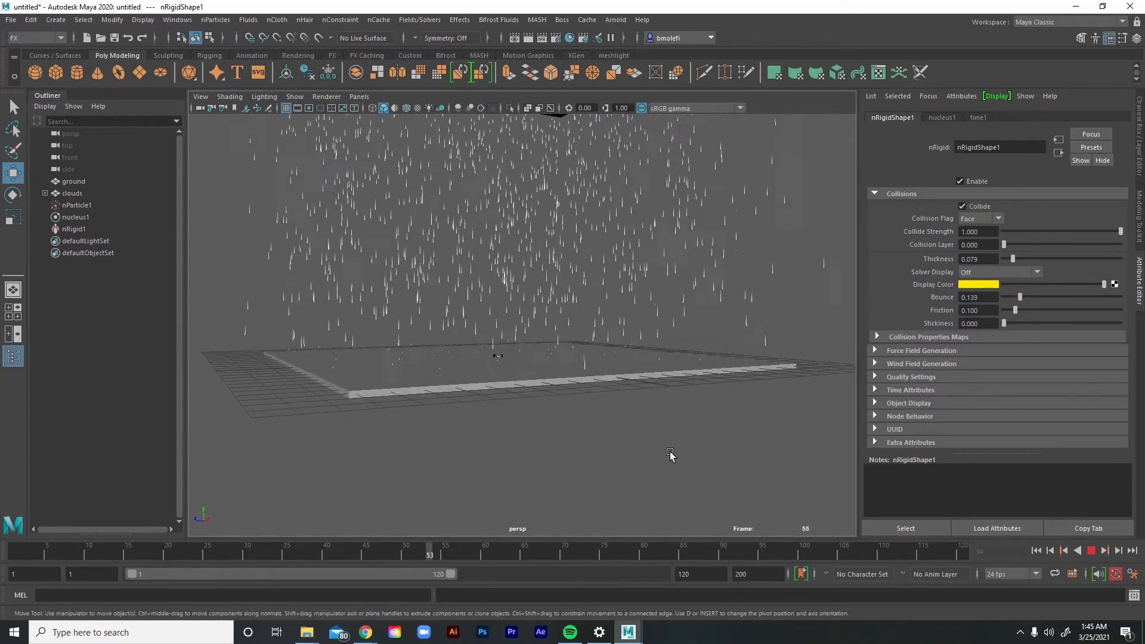
{"action": "middle_click_drag", "start_coordinate": [691, 376], "coordinate": [682, 435], "text": "alt"}
{"action": "scroll", "coordinate": [696, 427], "scroll_direction": "down", "scroll_amount": 2}
{"action": "scroll", "coordinate": [685, 391], "scroll_direction": "down", "scroll_amount": 2}
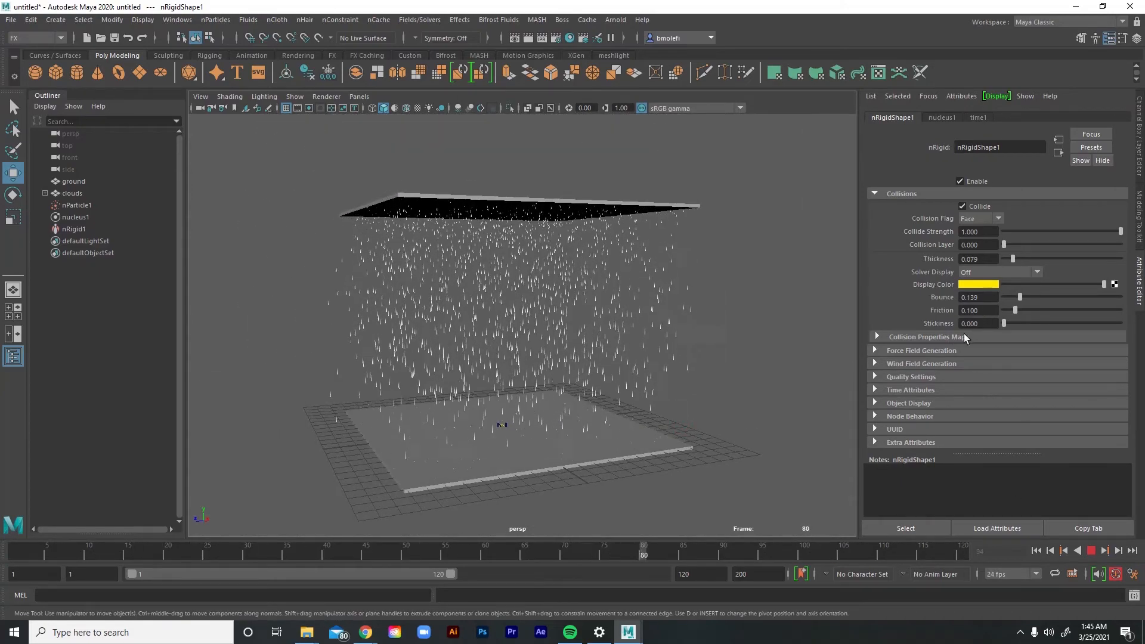
Try a Z gravity direction of 0.1 on the nucleus1 solver and check the rain's slant from the side
{"action": "left_click", "coordinate": [912, 195]}
{"action": "left_click", "coordinate": [945, 117]}
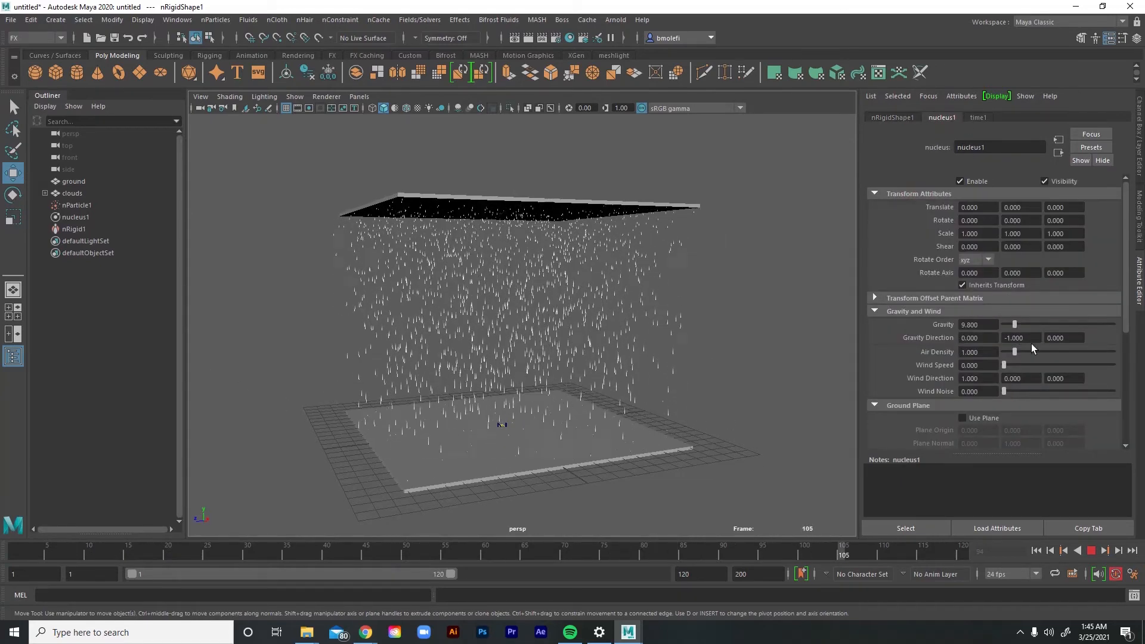
{"action": "left_click", "coordinate": [1055, 338]}
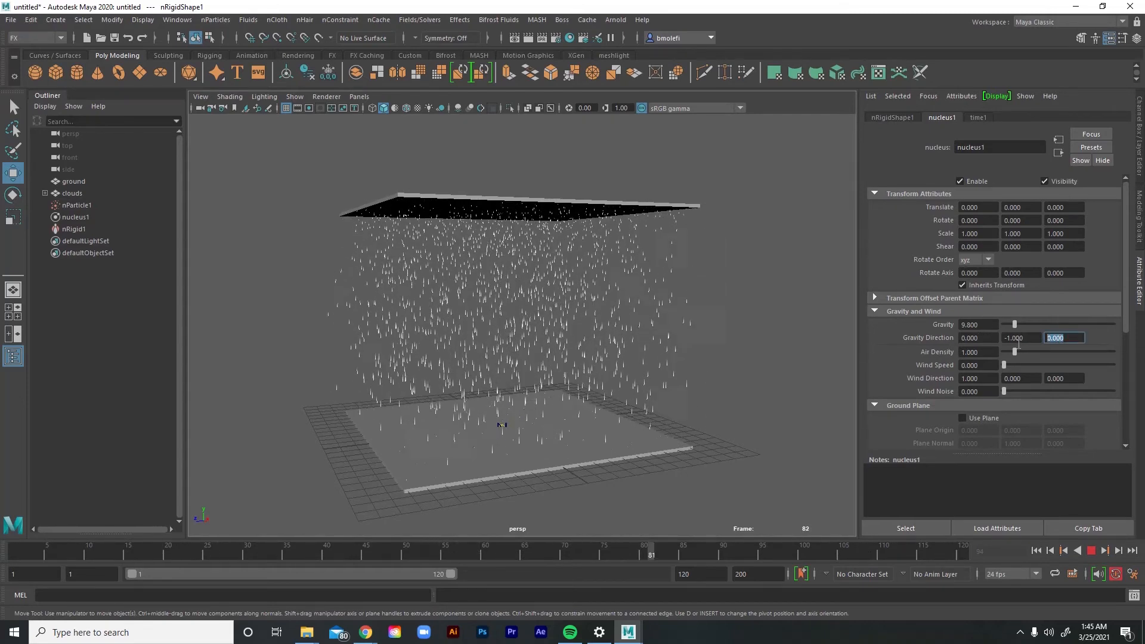
{"action": "type", "text": "0.1"}
{"action": "key", "text": "Return"}
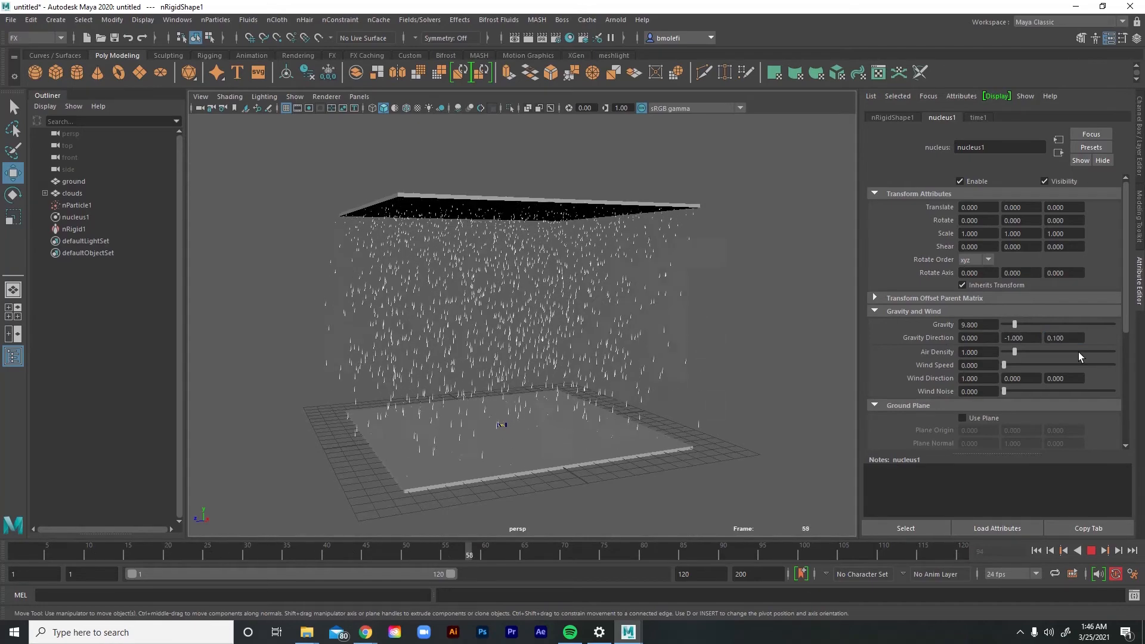
{"action": "left_click_drag", "start_coordinate": [682, 403], "coordinate": [562, 417], "text": "alt"}
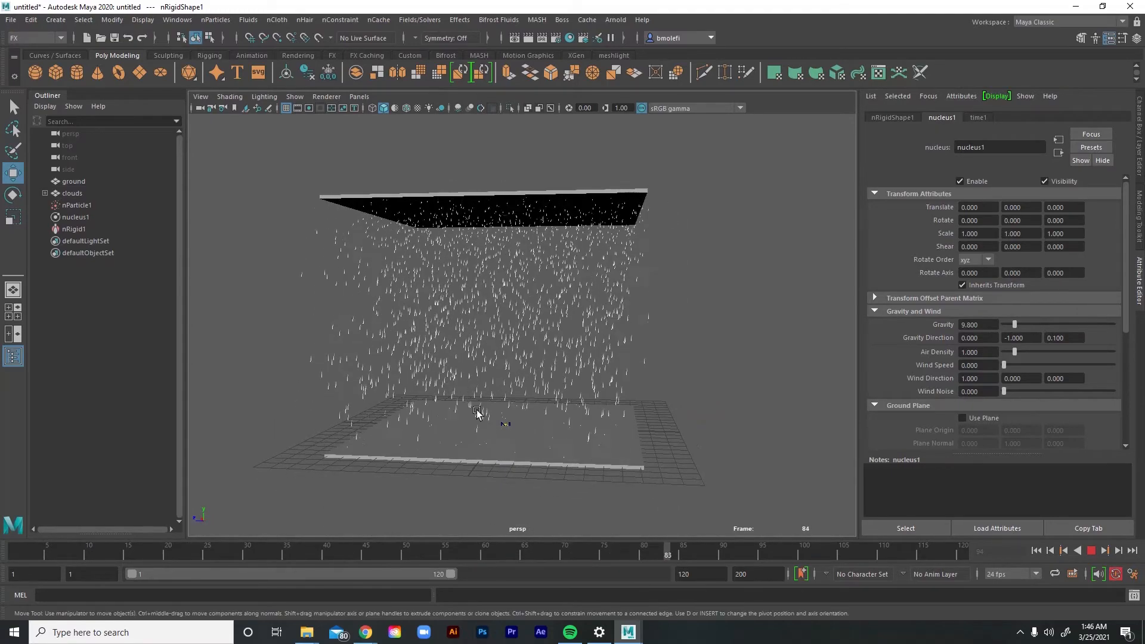
{"action": "left_click_drag", "start_coordinate": [629, 399], "coordinate": [637, 404], "text": "alt"}
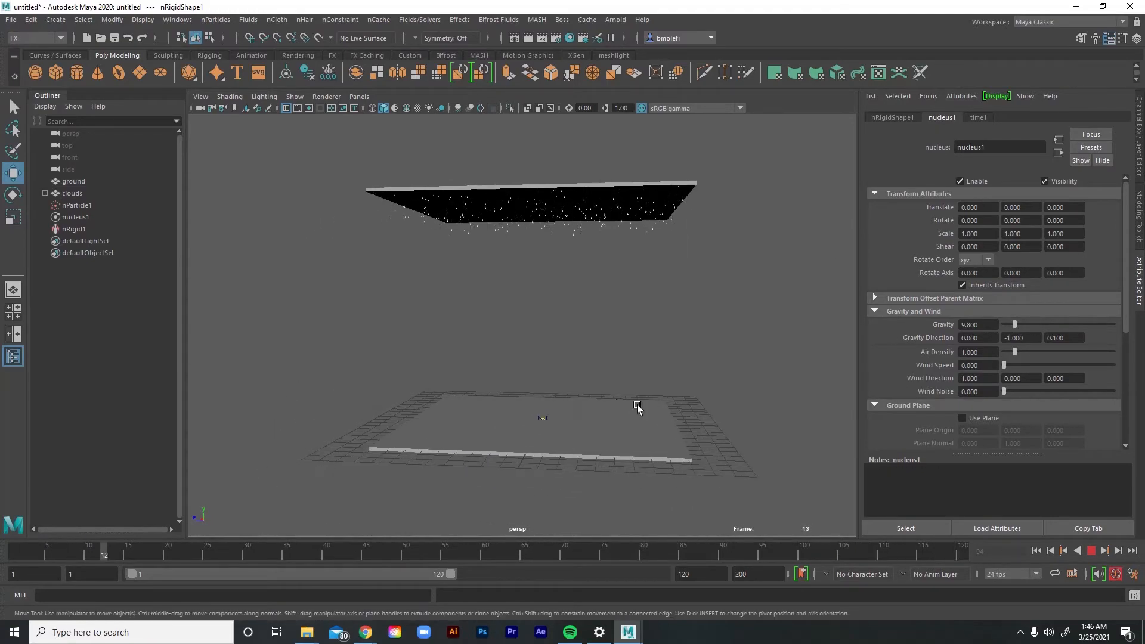
Set the nucleus1 solver's Z gravity direction to 0.2 and check the rain's slant up close
{"action": "double_click", "coordinate": [1065, 338]}
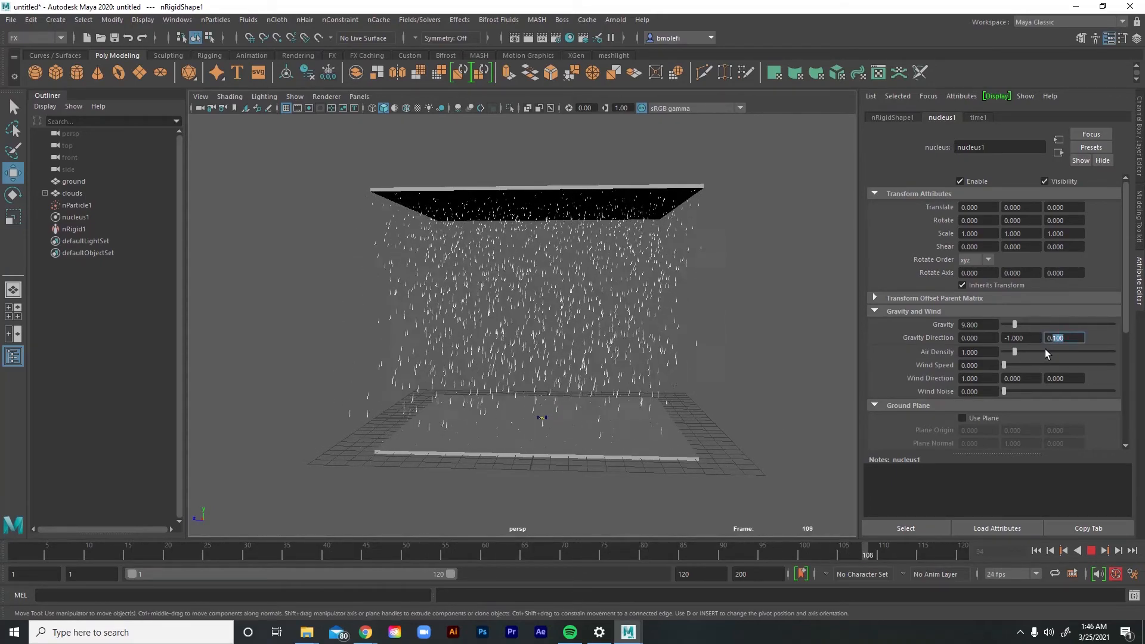
{"action": "type", "text": "2"}
{"action": "key", "text": "Return"}
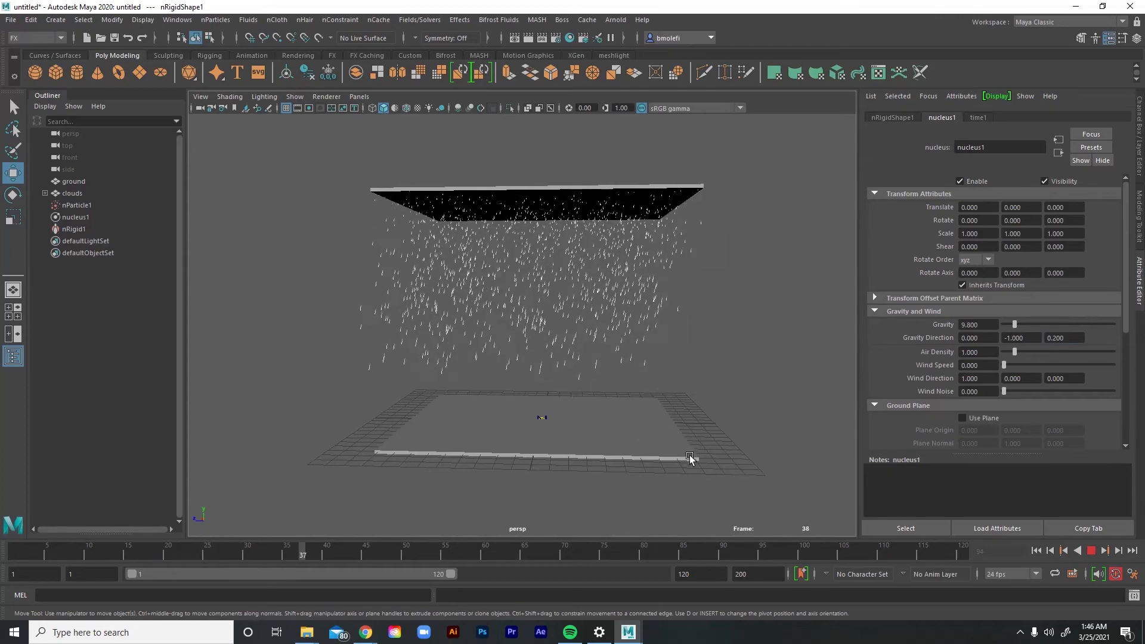
{"action": "left_click_drag", "start_coordinate": [649, 487], "coordinate": [682, 452], "text": "alt"}
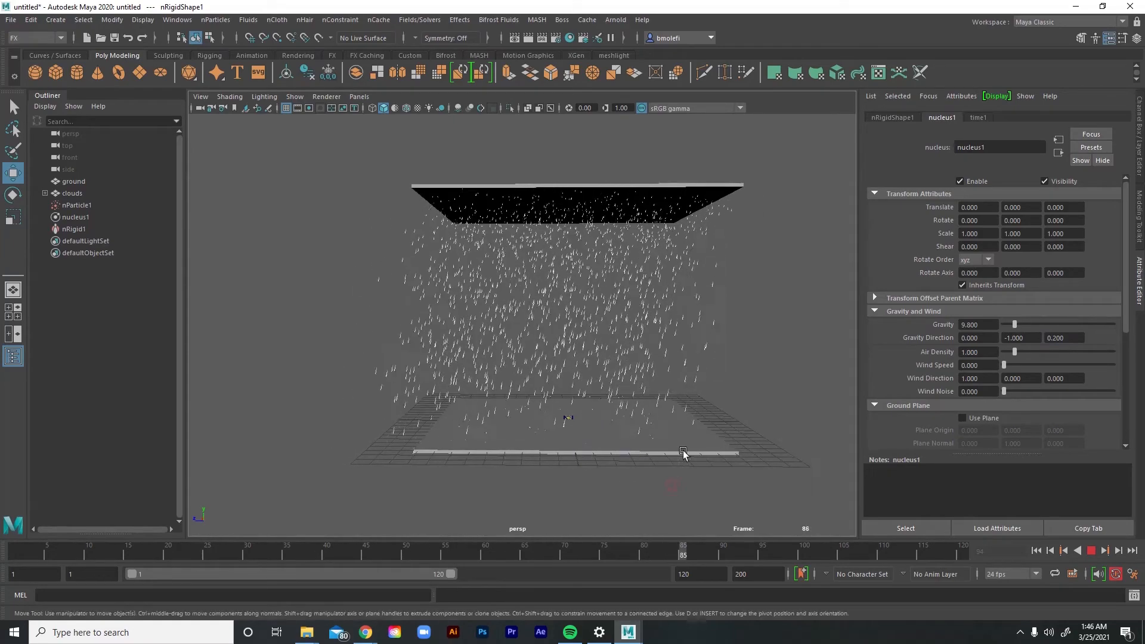
{"action": "scroll", "coordinate": [751, 334], "scroll_direction": "up", "scroll_amount": 4}
{"action": "middle_click_drag", "start_coordinate": [754, 370], "coordinate": [731, 391], "text": "alt"}
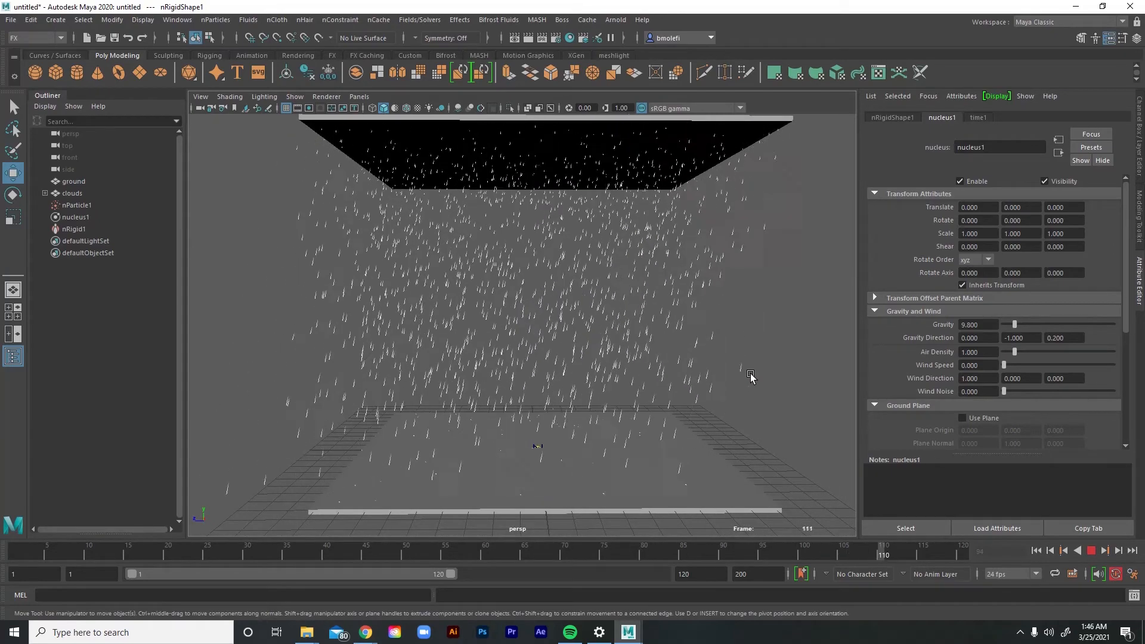